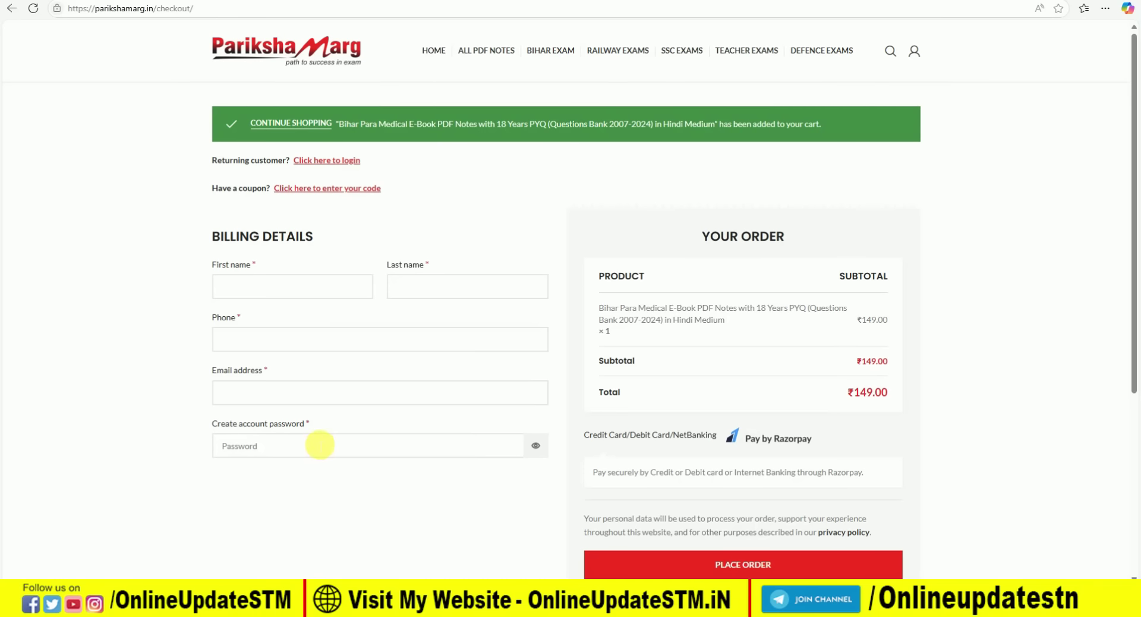
Step: Review the checkout page and place the order for the Bihar Para Medical E-Book PDF Notes with payment by Razorpay
{"action": "scroll", "coordinate": [687, 308], "scroll_direction": "down", "scroll_amount": 1}
{"action": "scroll", "coordinate": [687, 308], "scroll_direction": "down", "scroll_amount": 1}
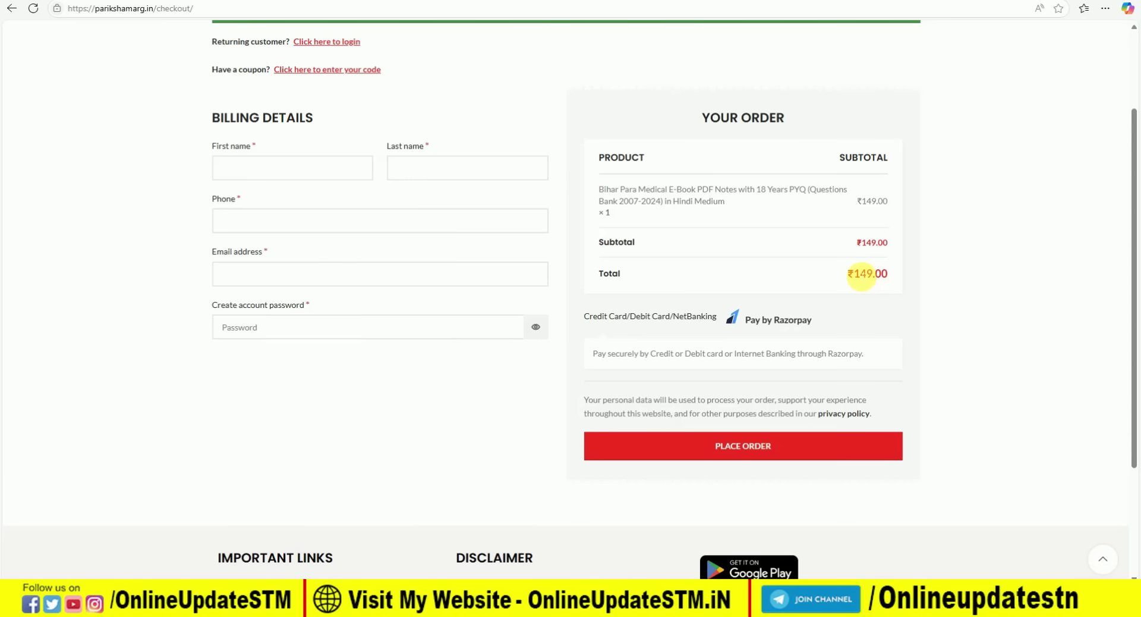
{"action": "left_click", "coordinate": [741, 447]}
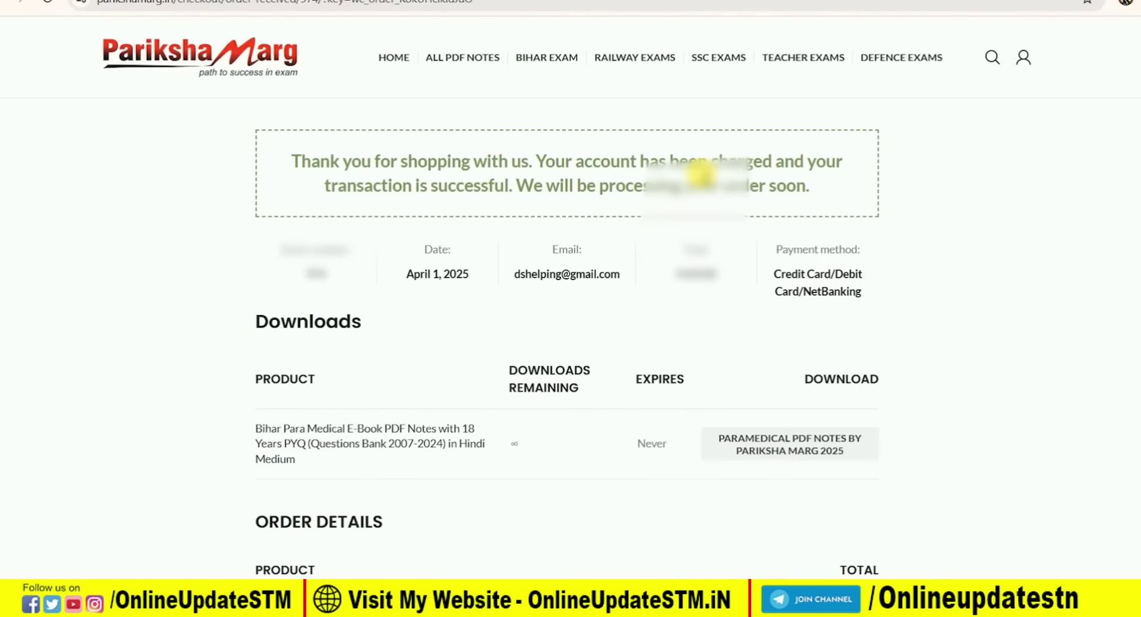
Step: Download the Paramedical PDF Notes by Pariksha Marg 2025 from the order confirmation and open the file
{"action": "left_click_drag", "start_coordinate": [814, 385], "coordinate": [869, 385]}
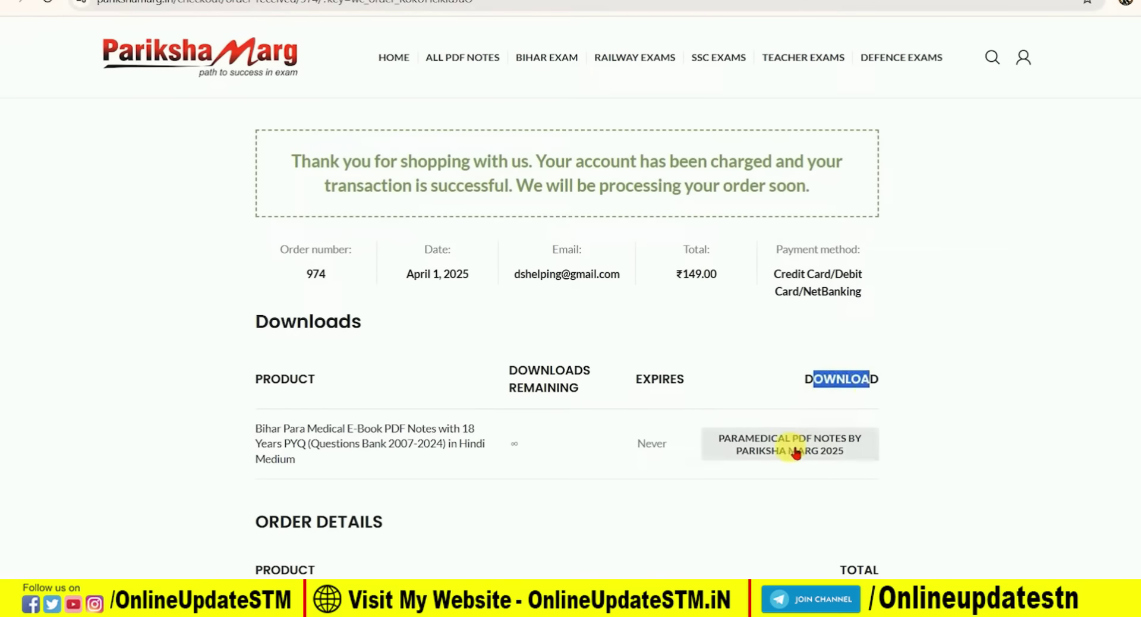
{"action": "left_click", "coordinate": [799, 452]}
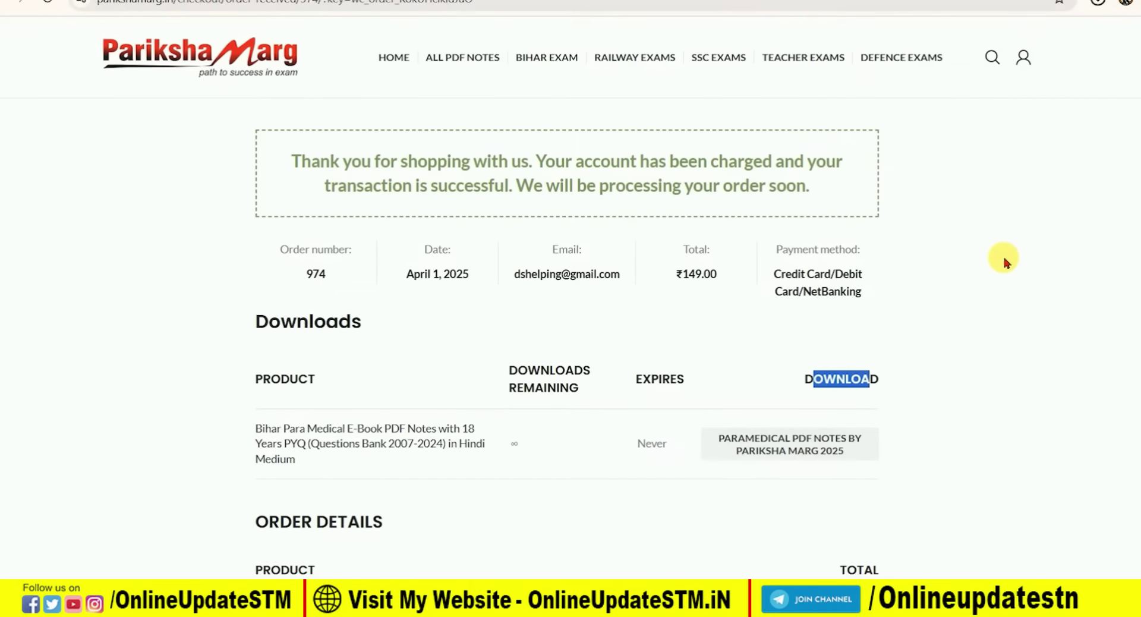
{"action": "left_click", "coordinate": [759, 459]}
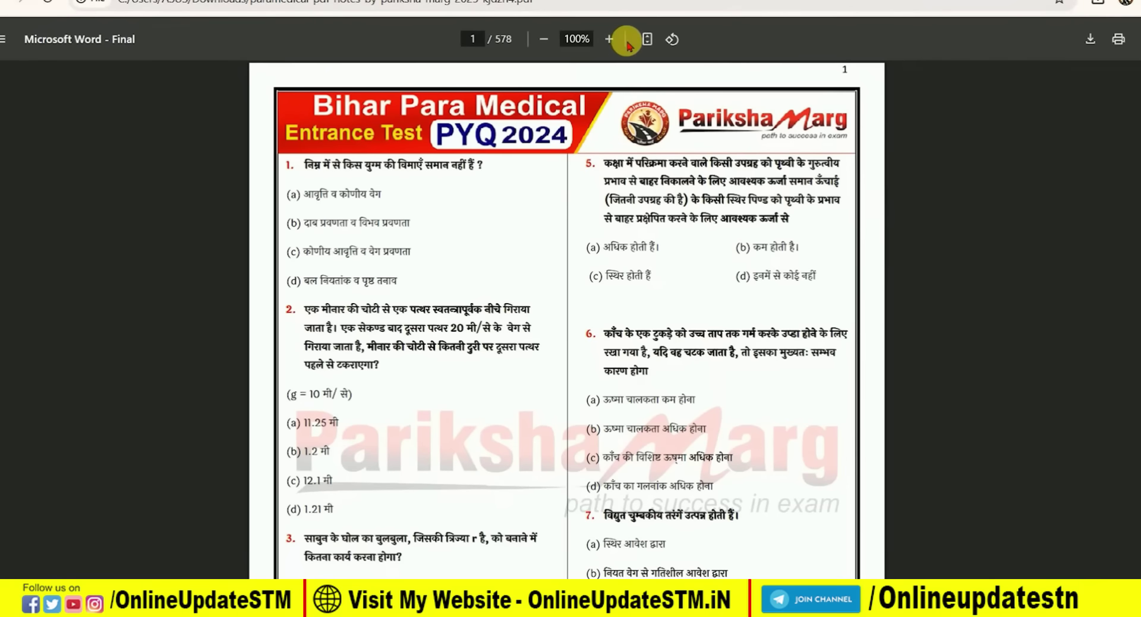
Step: Enlarge the PDF notes to 150% and skim the previous-year question pages
{"action": "left_click", "coordinate": [609, 39]}
{"action": "left_click", "coordinate": [609, 39]}
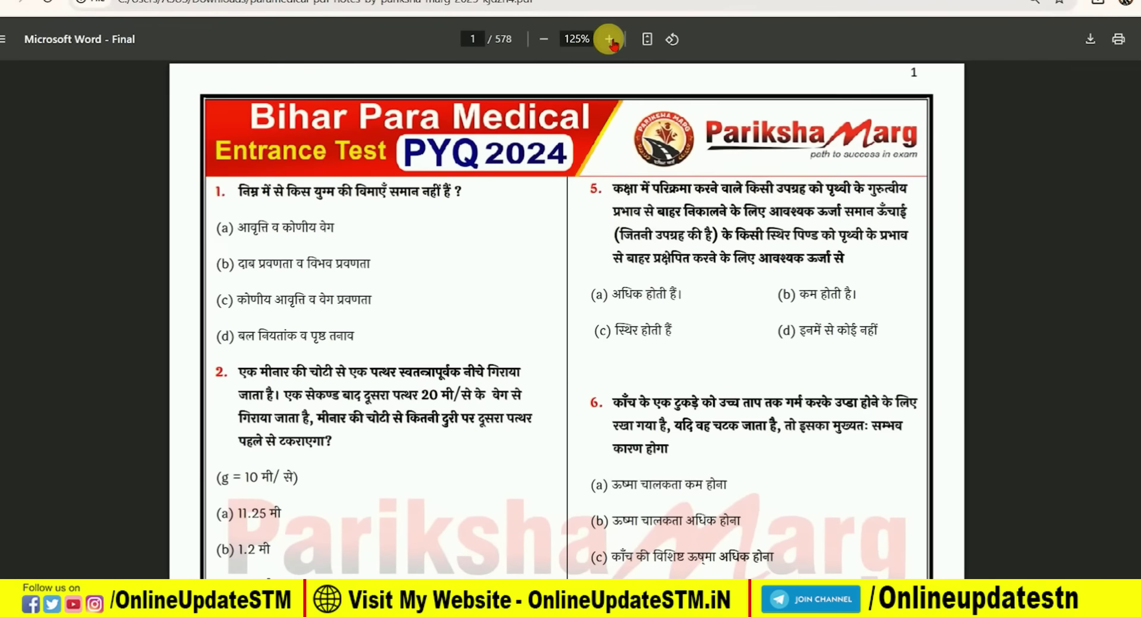
{"action": "left_click", "coordinate": [610, 39]}
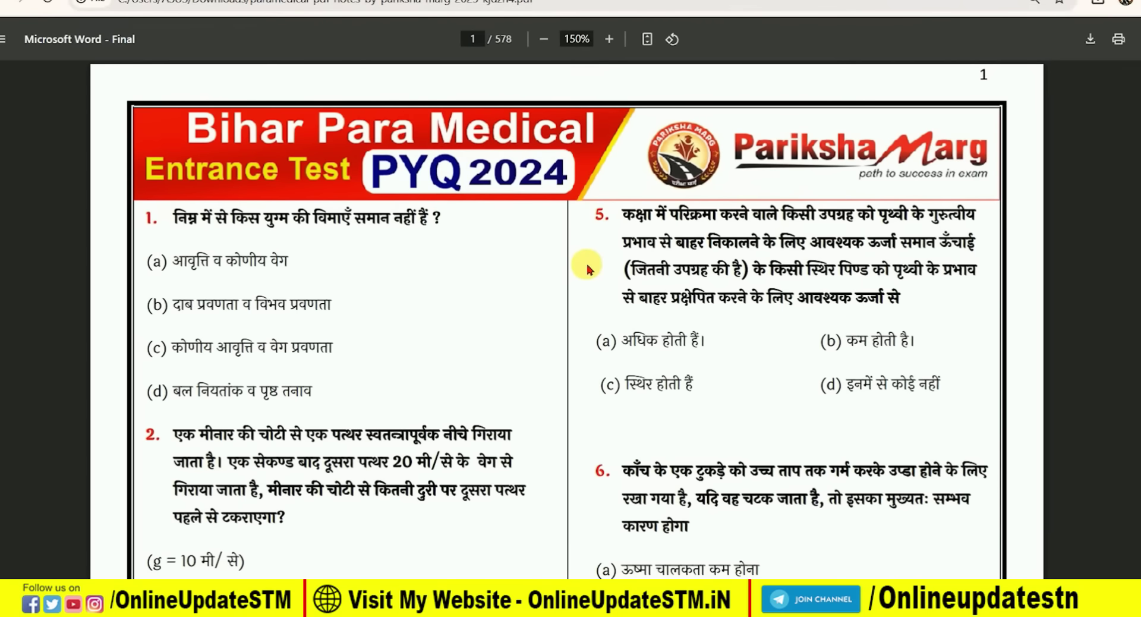
{"action": "scroll", "coordinate": [587, 268], "scroll_direction": "down", "scroll_amount": 20}
{"action": "scroll", "coordinate": [589, 269], "scroll_direction": "down", "scroll_amount": 10}
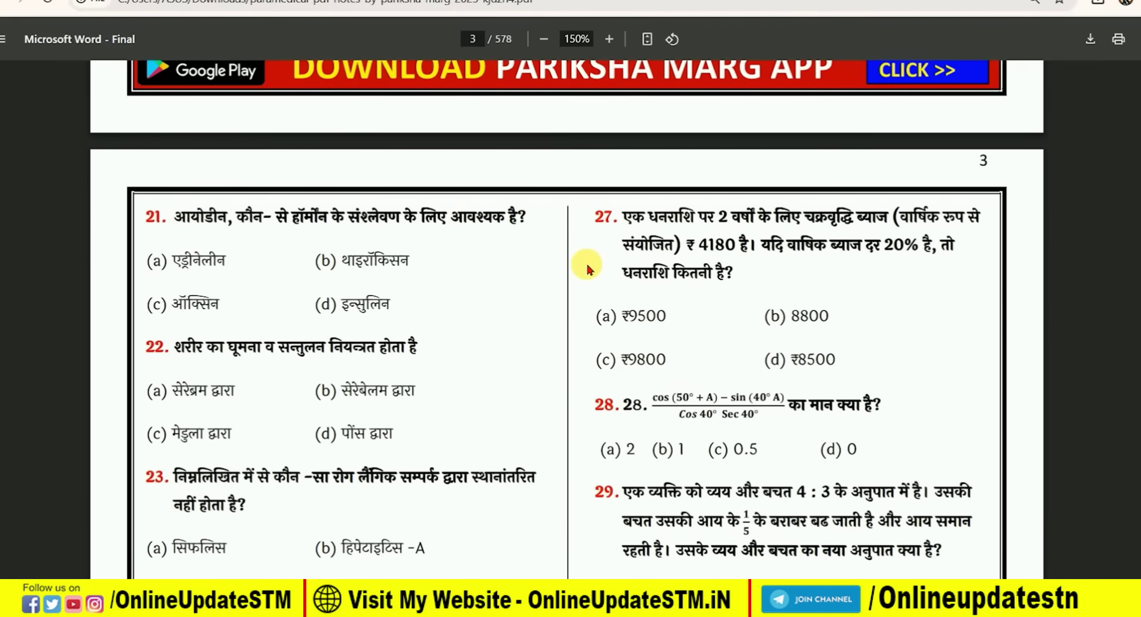
{"action": "scroll", "coordinate": [587, 268], "scroll_direction": "down", "scroll_amount": 3}
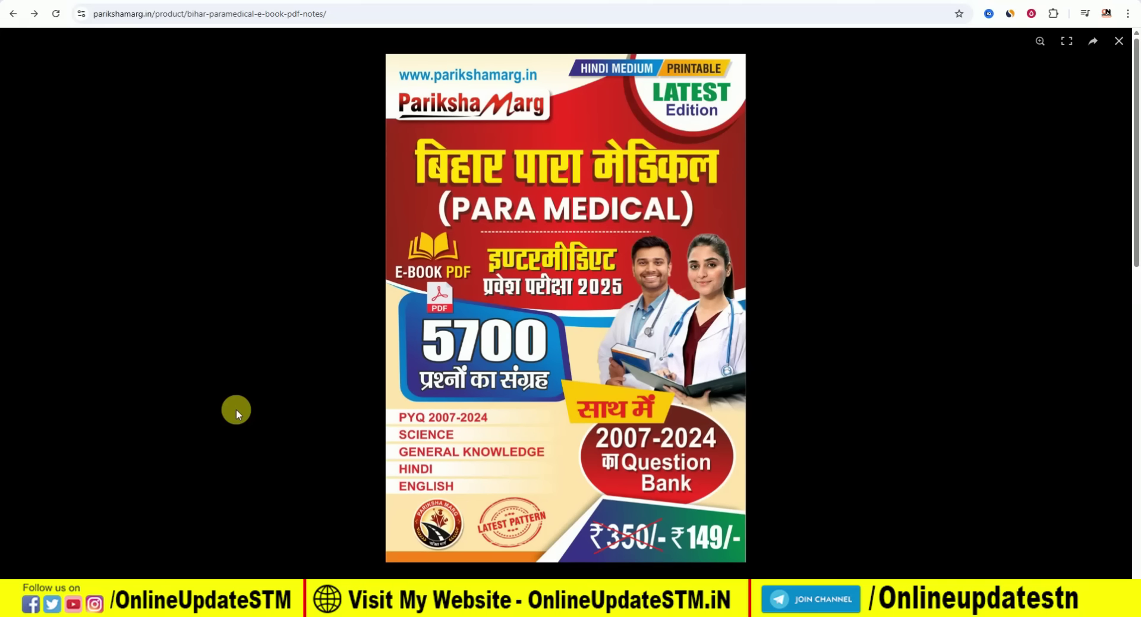
Step: Close the enlarged cover image and review the e-book's package highlights and the site's contact details on the product page
{"action": "left_click", "coordinate": [252, 381]}
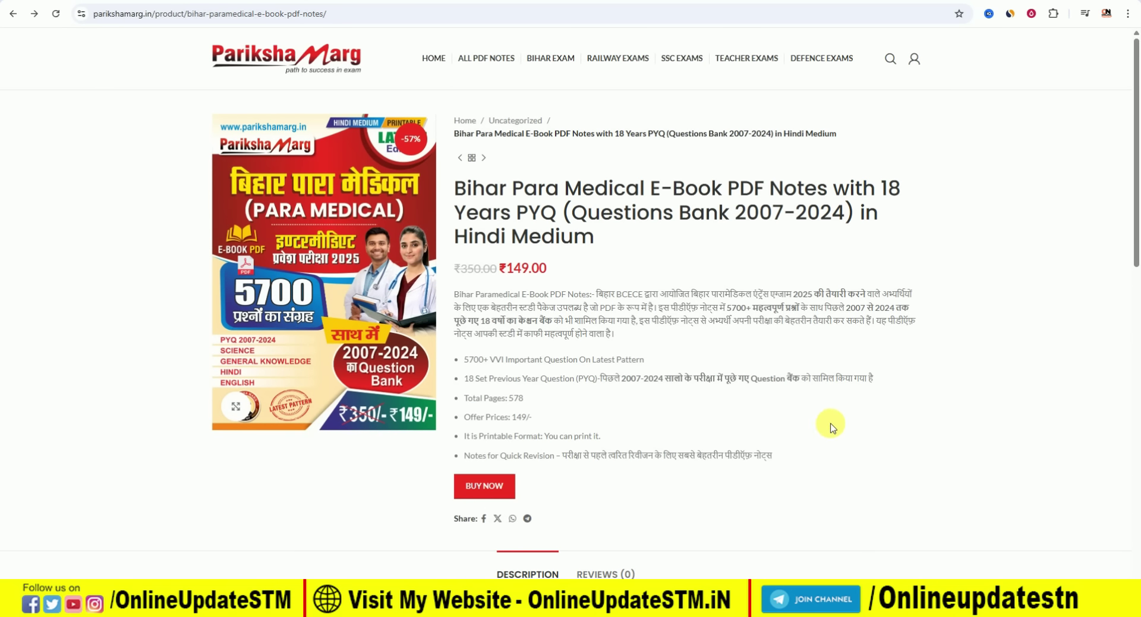
{"action": "scroll", "coordinate": [876, 410], "scroll_direction": "down", "scroll_amount": 10}
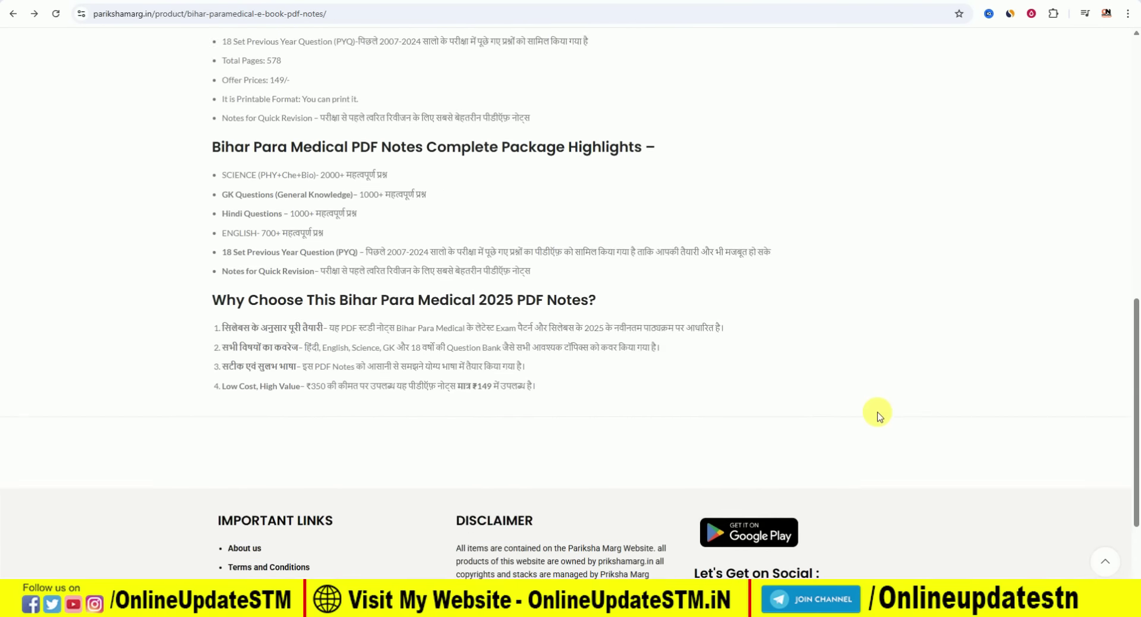
{"action": "scroll", "coordinate": [878, 415], "scroll_direction": "down", "scroll_amount": 2}
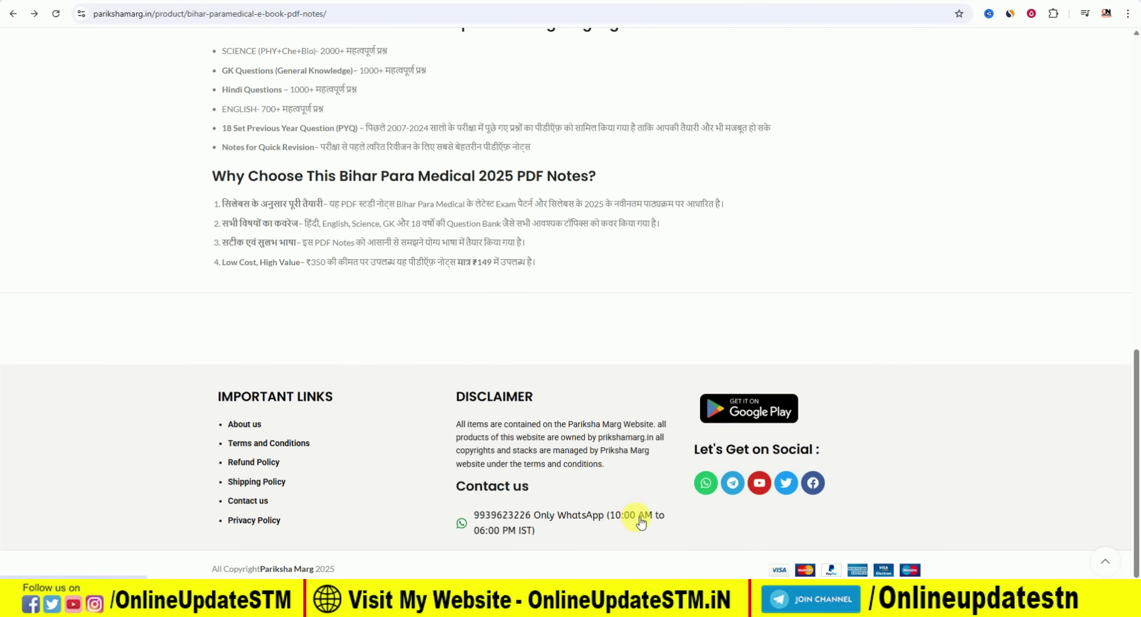
{"action": "scroll", "coordinate": [634, 522], "scroll_direction": "up", "scroll_amount": 15}
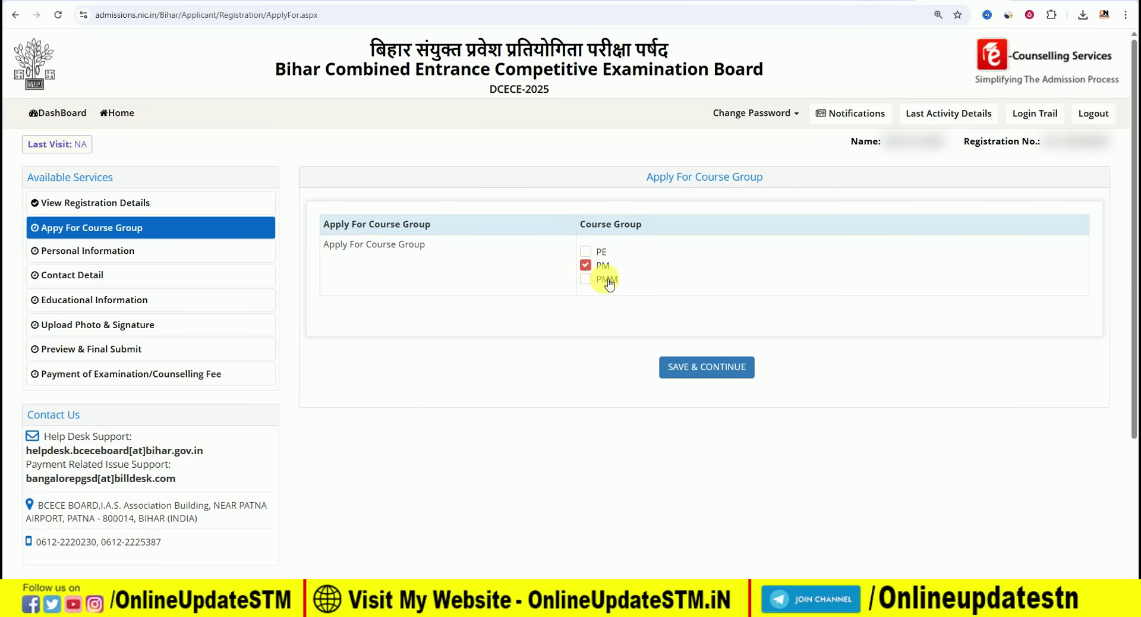
Step: On the DCECE-2025 application, add PMM to the course groups alongside PM and save the selection
{"action": "left_click", "coordinate": [586, 280]}
{"action": "left_click", "coordinate": [585, 279]}
{"action": "left_click", "coordinate": [697, 368]}
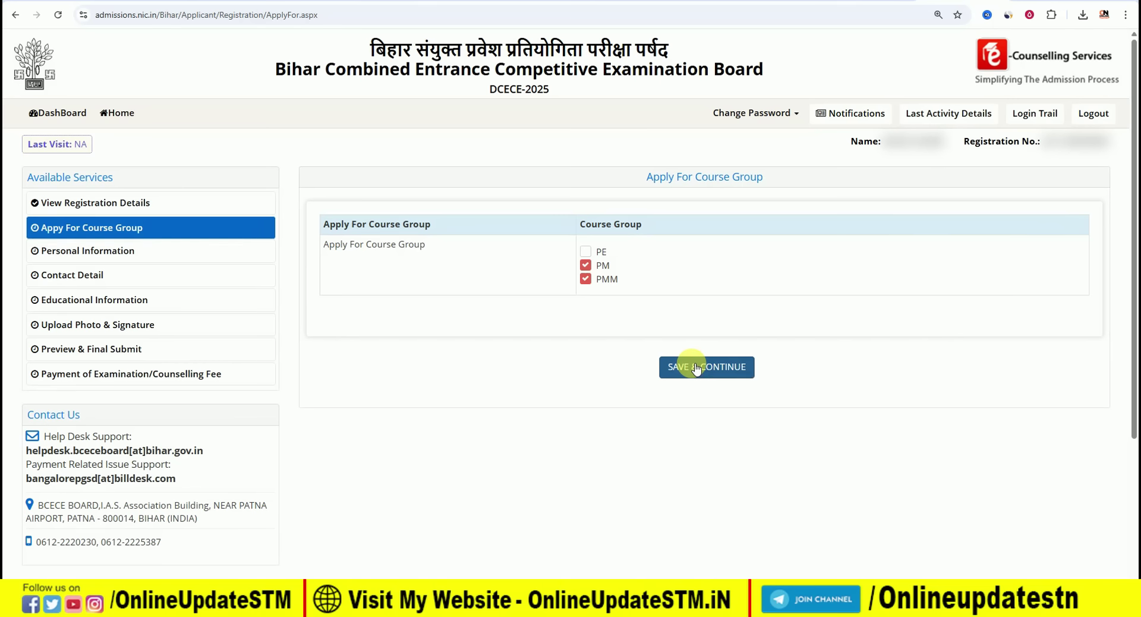
{"action": "left_click", "coordinate": [618, 92]}
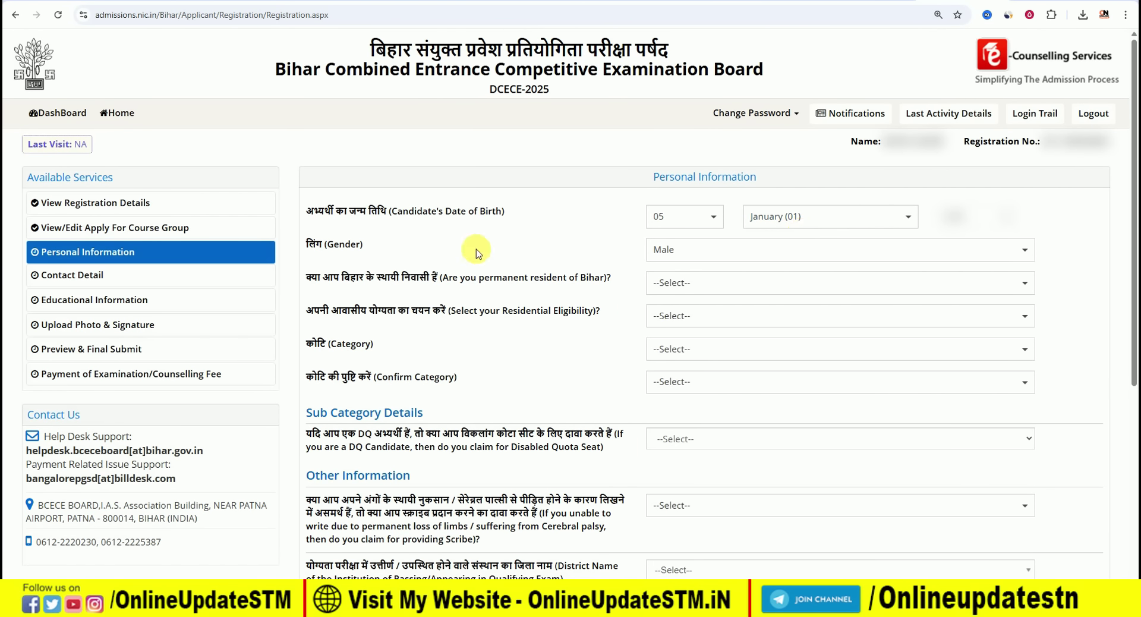
Step: Set permanent resident of Bihar to Yes and residential eligibility to "माता / पिता / पति / पत्नी बिहार के स्थायी / मूल निवासी है।"
{"action": "left_click", "coordinate": [758, 252]}
{"action": "left_click", "coordinate": [756, 251]}
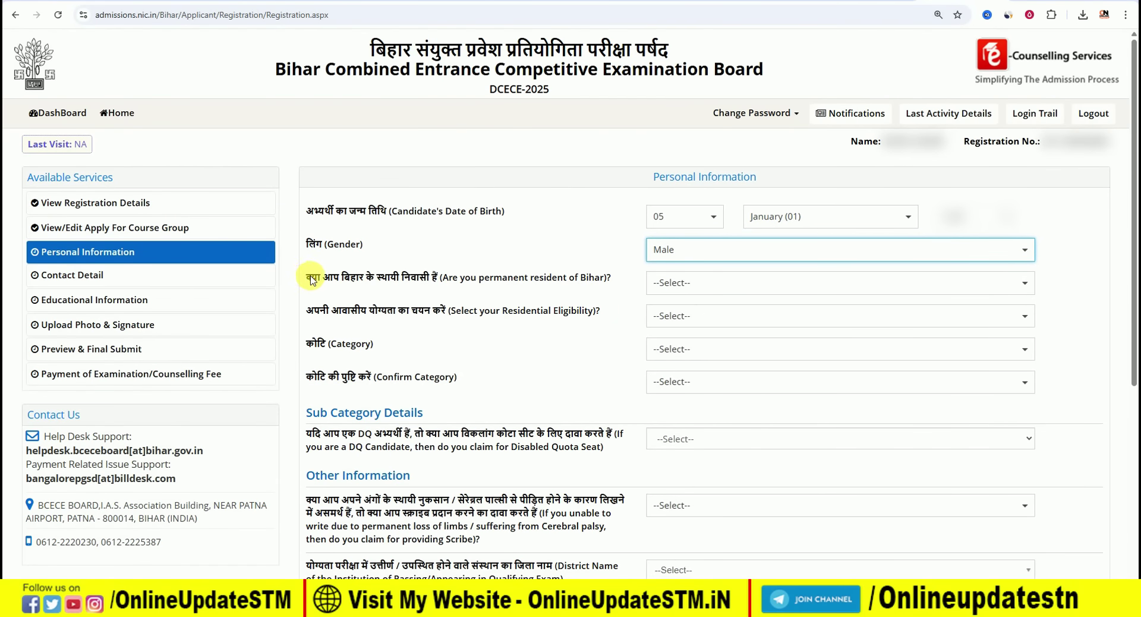
{"action": "left_click", "coordinate": [734, 282]}
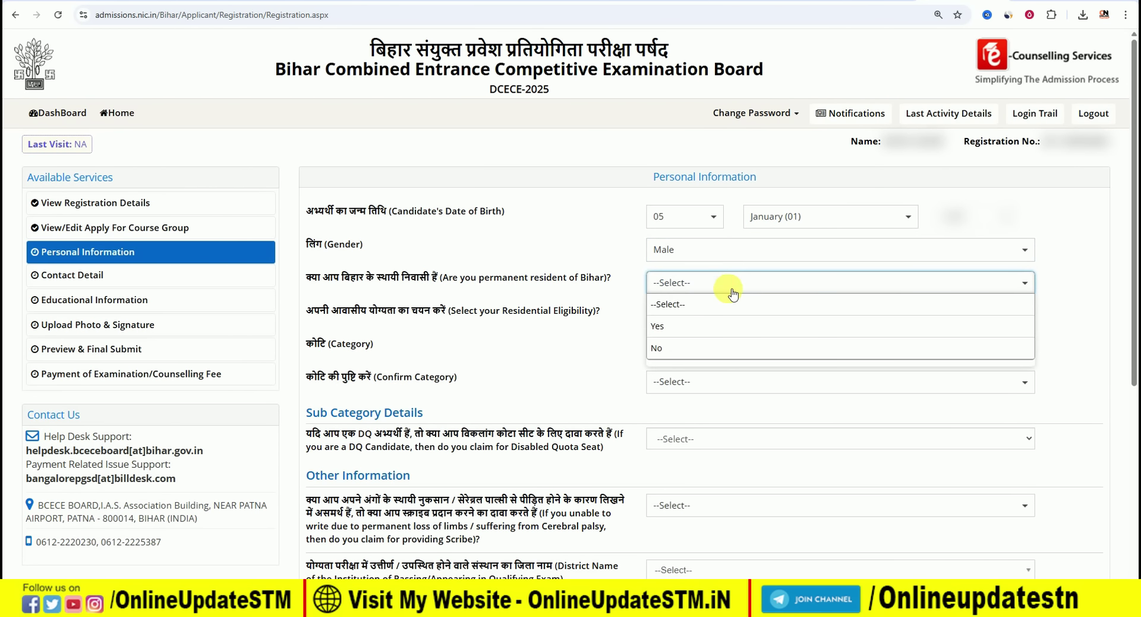
{"action": "left_click", "coordinate": [713, 329]}
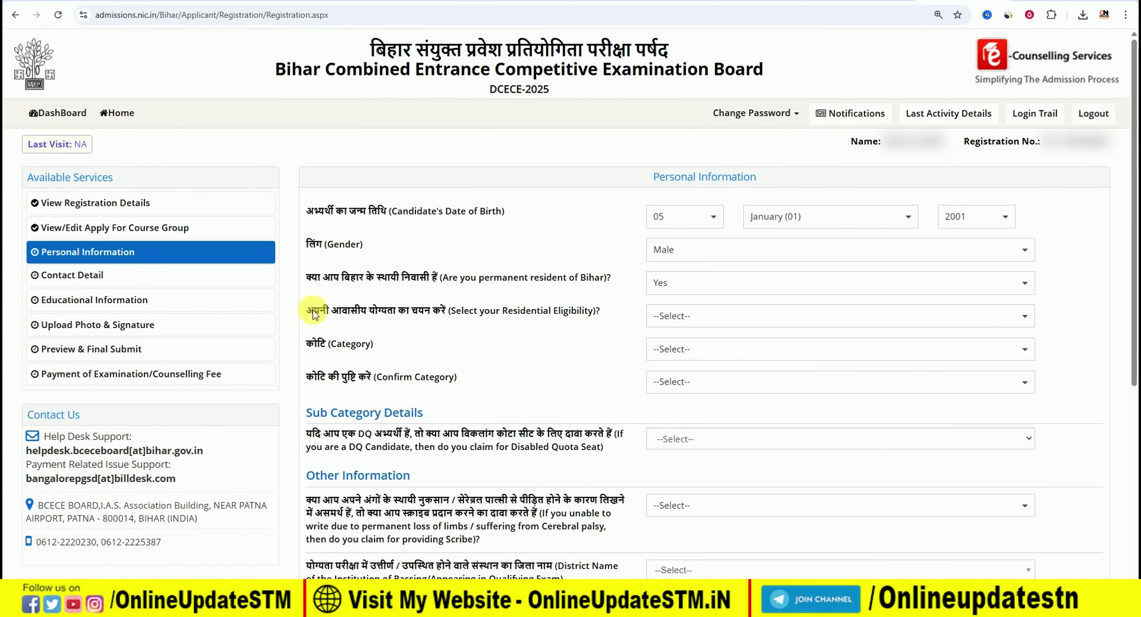
{"action": "left_click", "coordinate": [757, 316]}
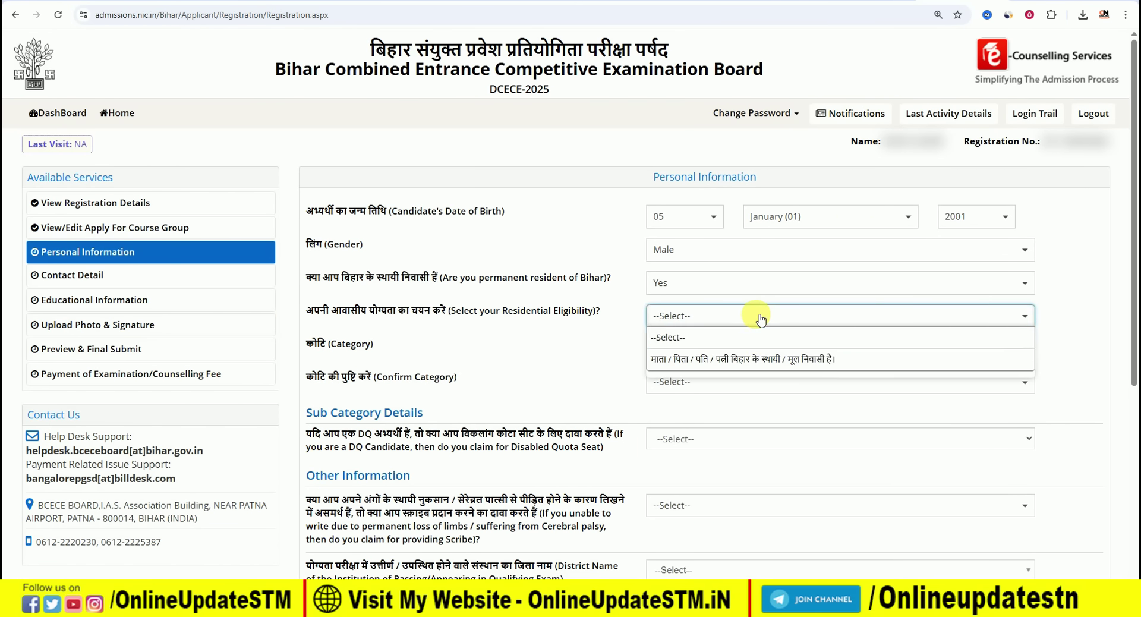
{"action": "left_click", "coordinate": [760, 358]}
Step: Set both the category and its confirmation to Backward Class [BC]
{"action": "left_click", "coordinate": [758, 354]}
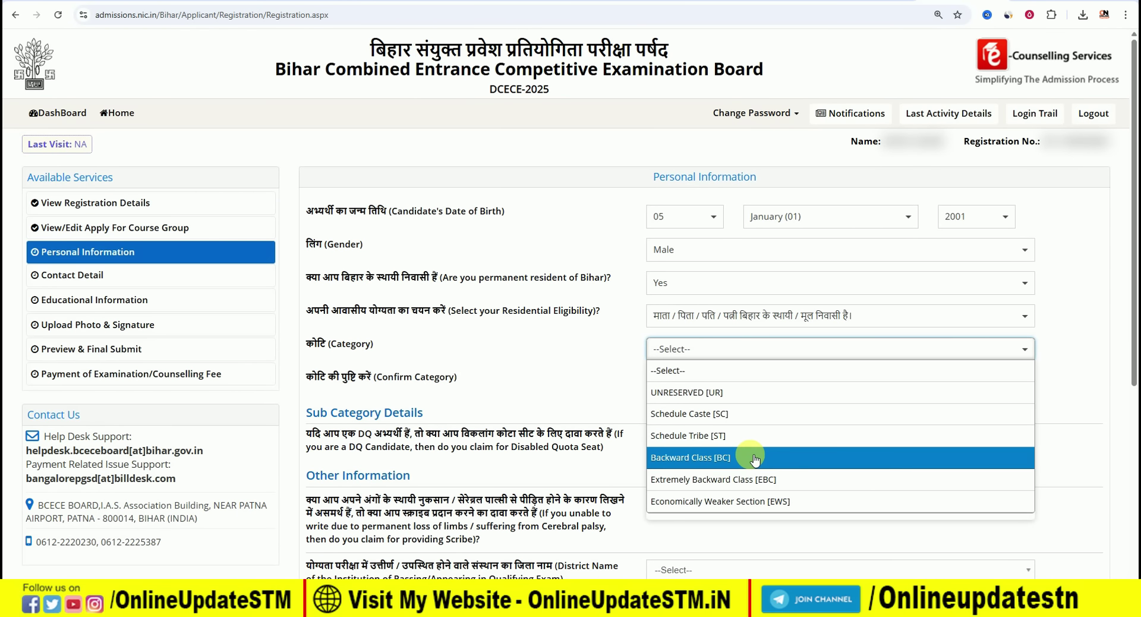
{"action": "left_click", "coordinate": [756, 456]}
{"action": "left_click", "coordinate": [737, 392]}
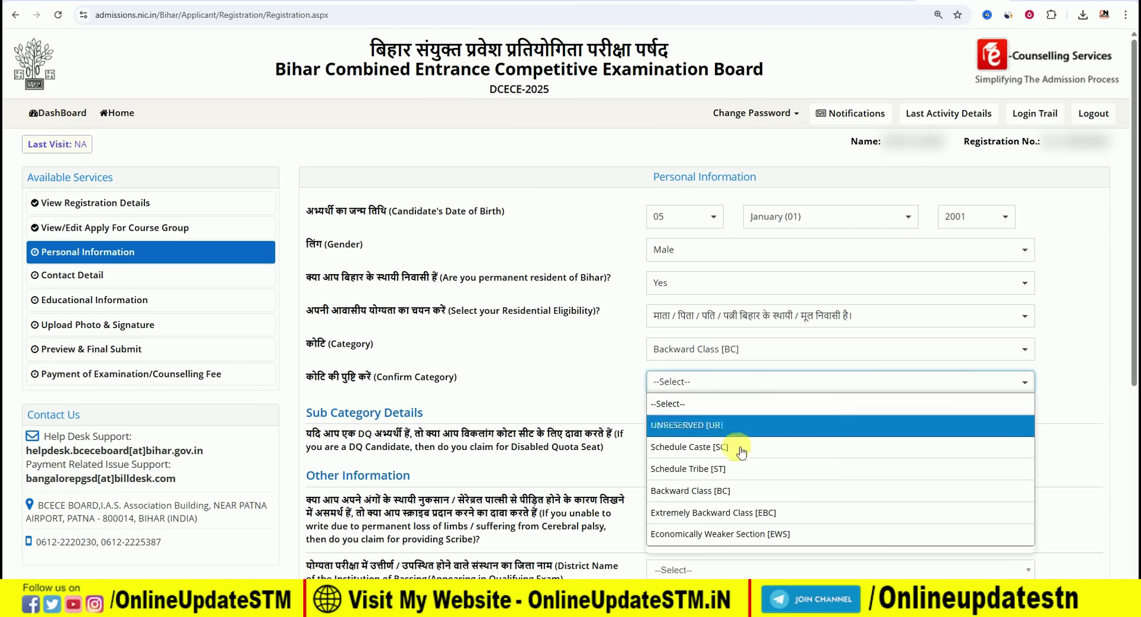
{"action": "left_click", "coordinate": [738, 491]}
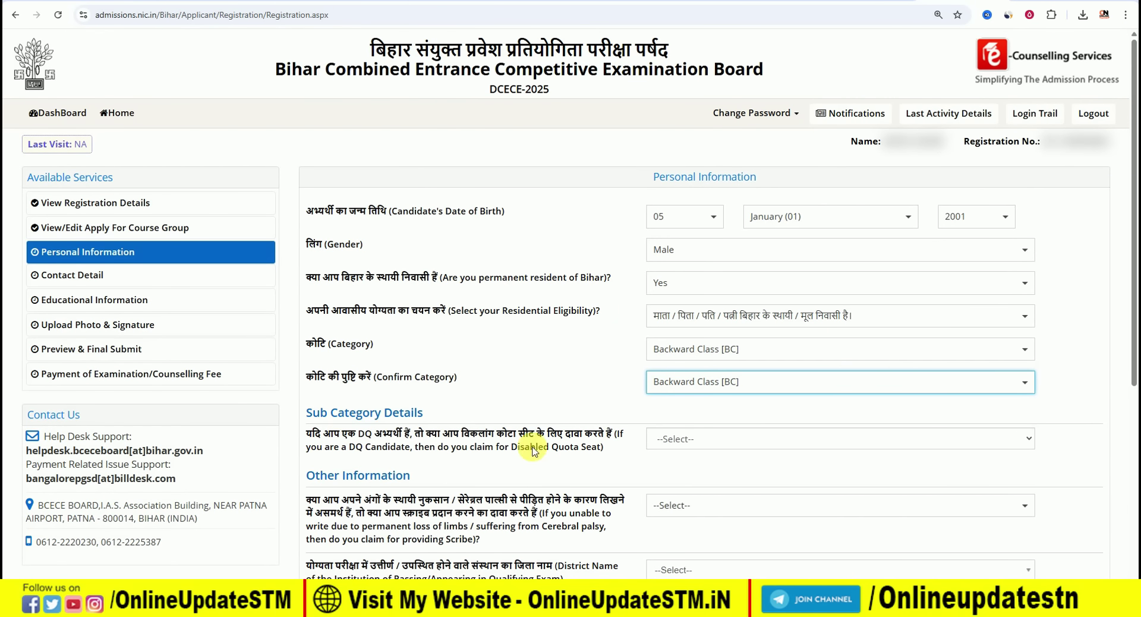
Step: Answer No to the disabled quota claim and choose SITAMARHI as the district of the qualifying exam institution
{"action": "left_click", "coordinate": [702, 439]}
{"action": "left_click", "coordinate": [704, 492]}
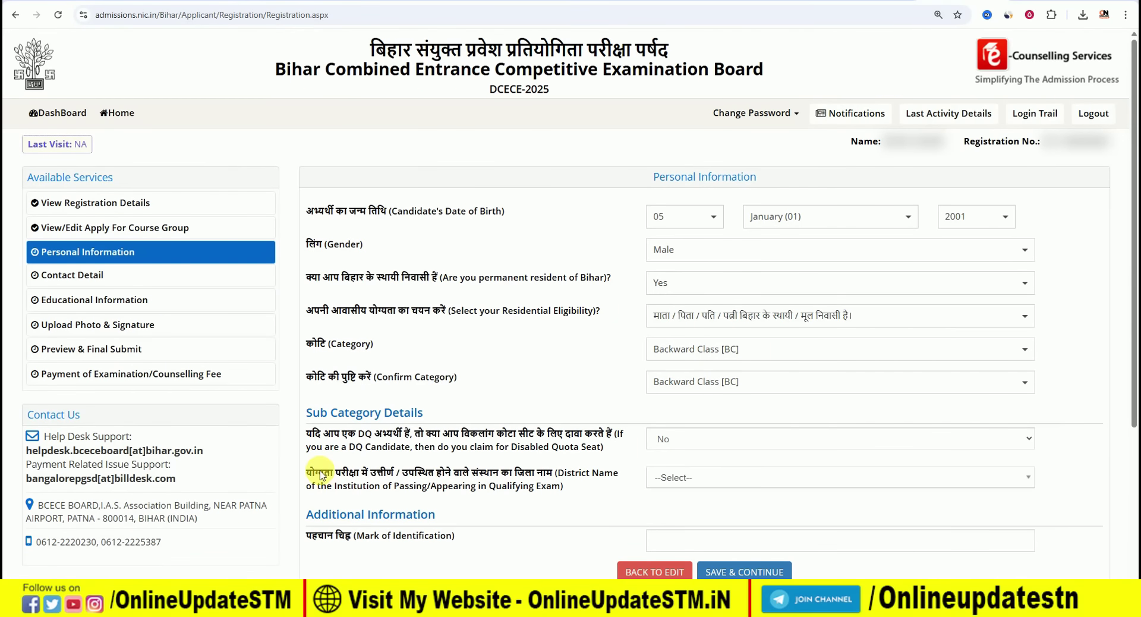
{"action": "left_click", "coordinate": [695, 480]}
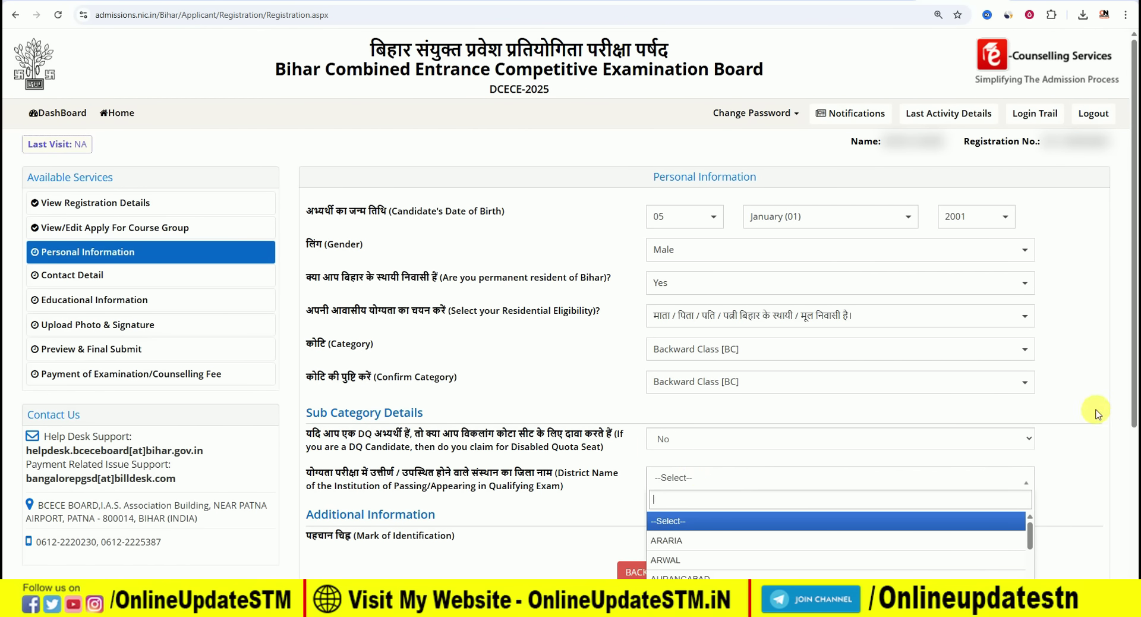
{"action": "scroll", "coordinate": [1097, 414], "scroll_direction": "down", "scroll_amount": 3}
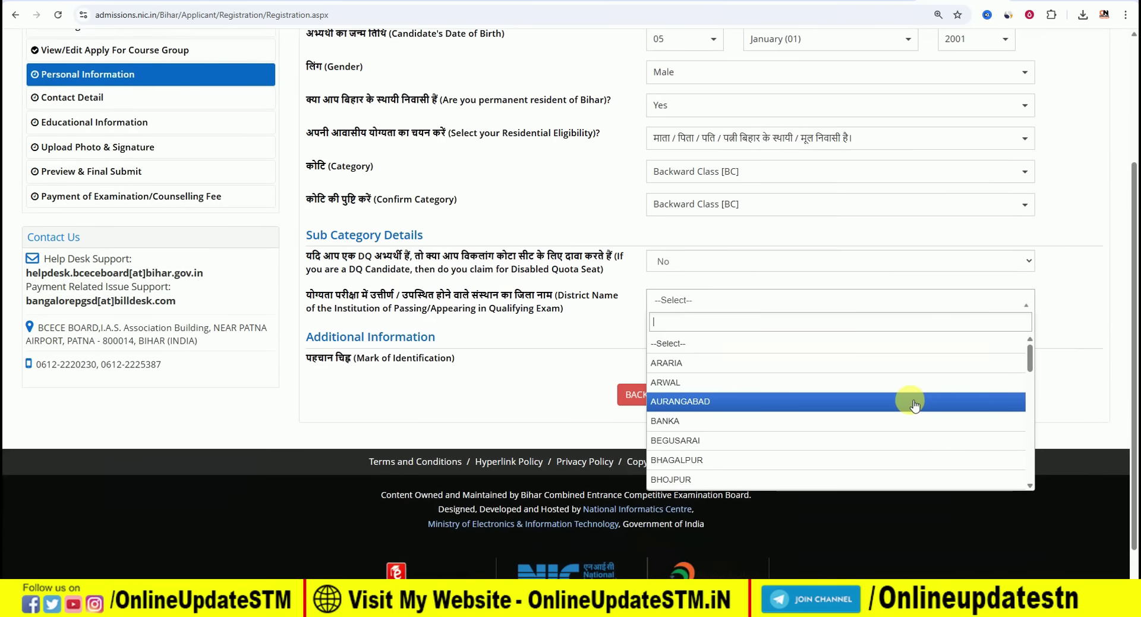
{"action": "scroll", "coordinate": [873, 400], "scroll_direction": "down", "scroll_amount": 10}
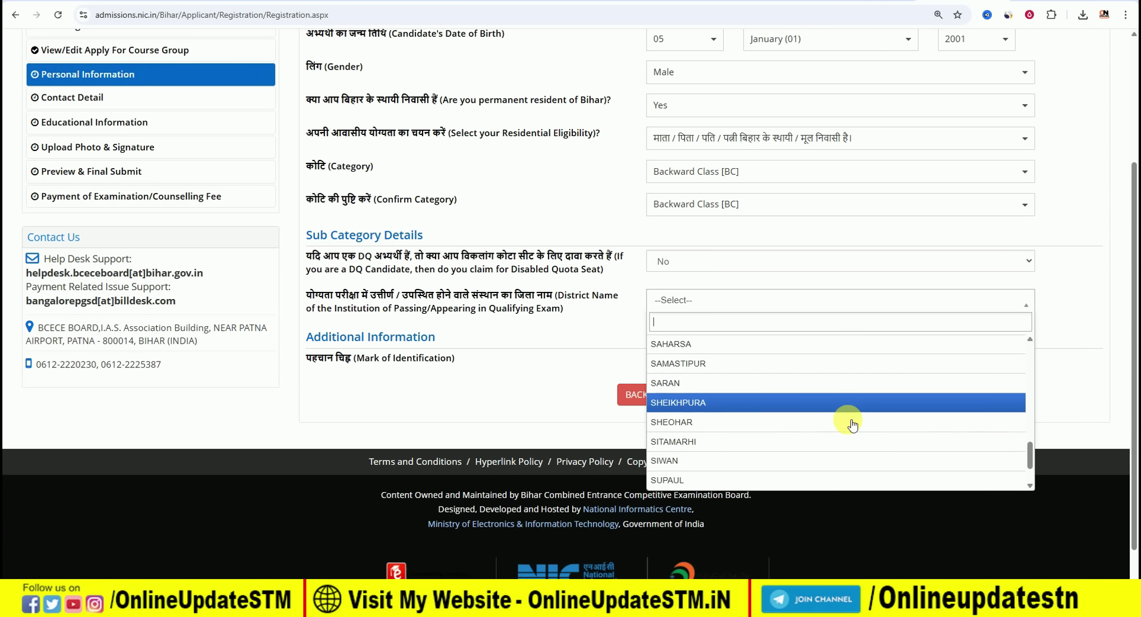
{"action": "left_click", "coordinate": [830, 443]}
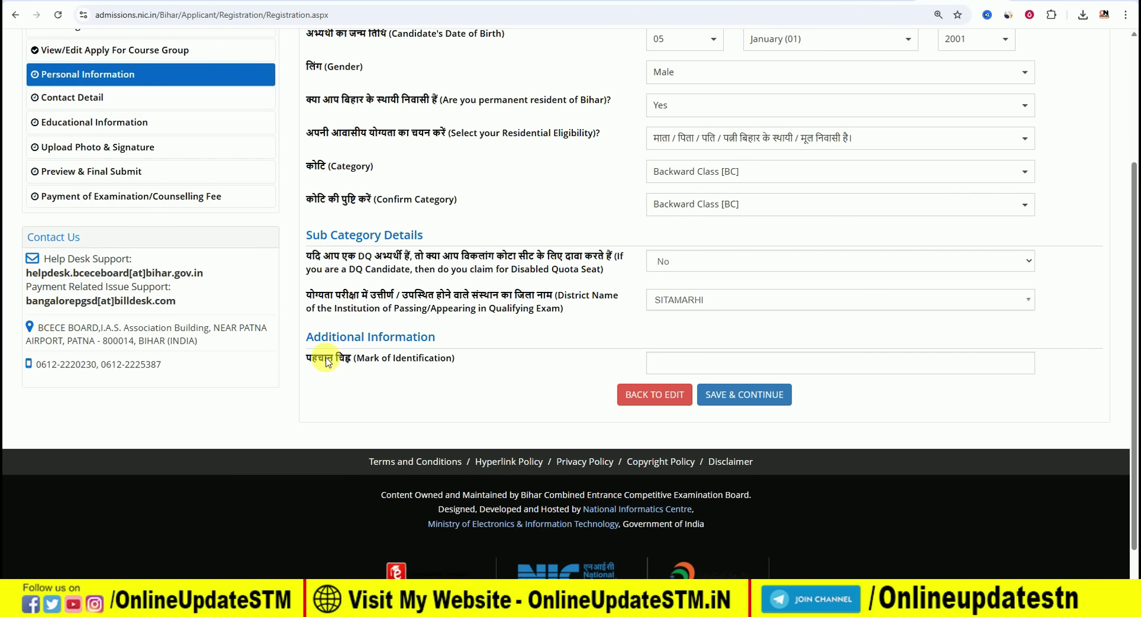
Step: Fill in the mark of identification and save the personal information, continuing to the contact details
{"action": "left_click", "coordinate": [675, 365]}
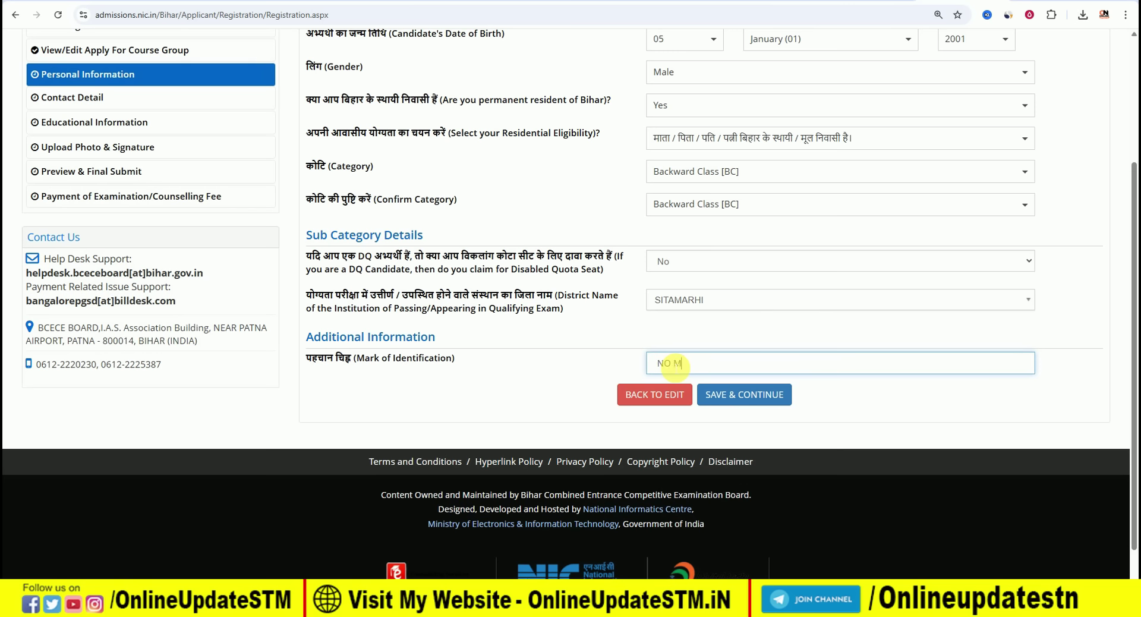
{"action": "left_click", "coordinate": [743, 397]}
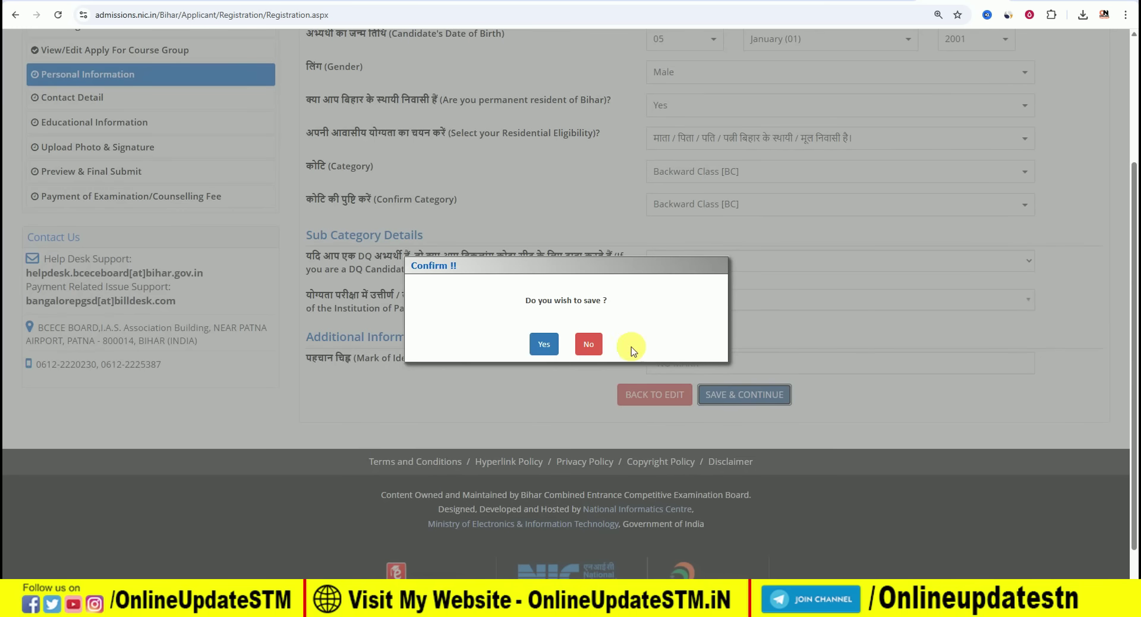
{"action": "left_click", "coordinate": [548, 345]}
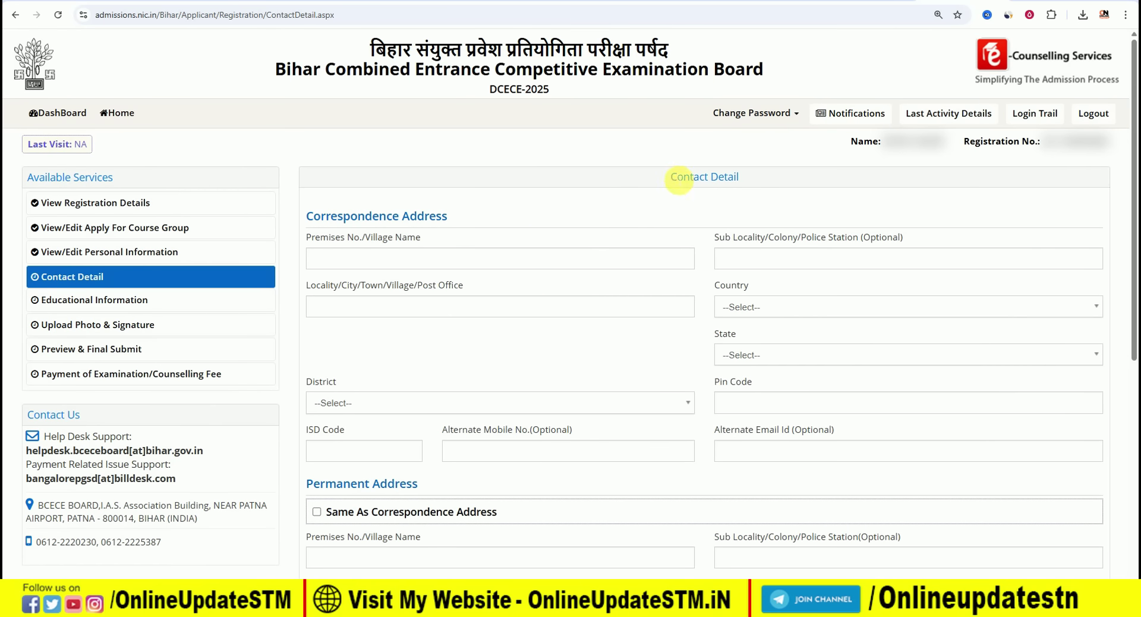
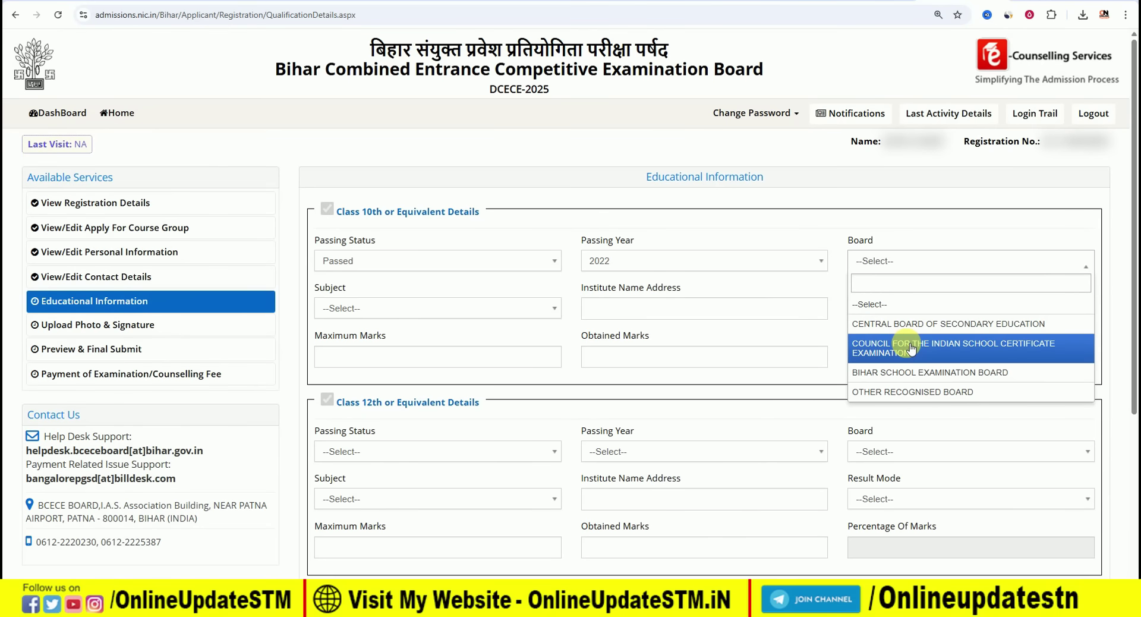
Step: In the Class 10th details, choose BIHAR SCHOOL EXAMINATION BOARD as board, All Subject as subject and Percentage as result mode
{"action": "left_click", "coordinate": [917, 378]}
{"action": "left_click", "coordinate": [522, 308]}
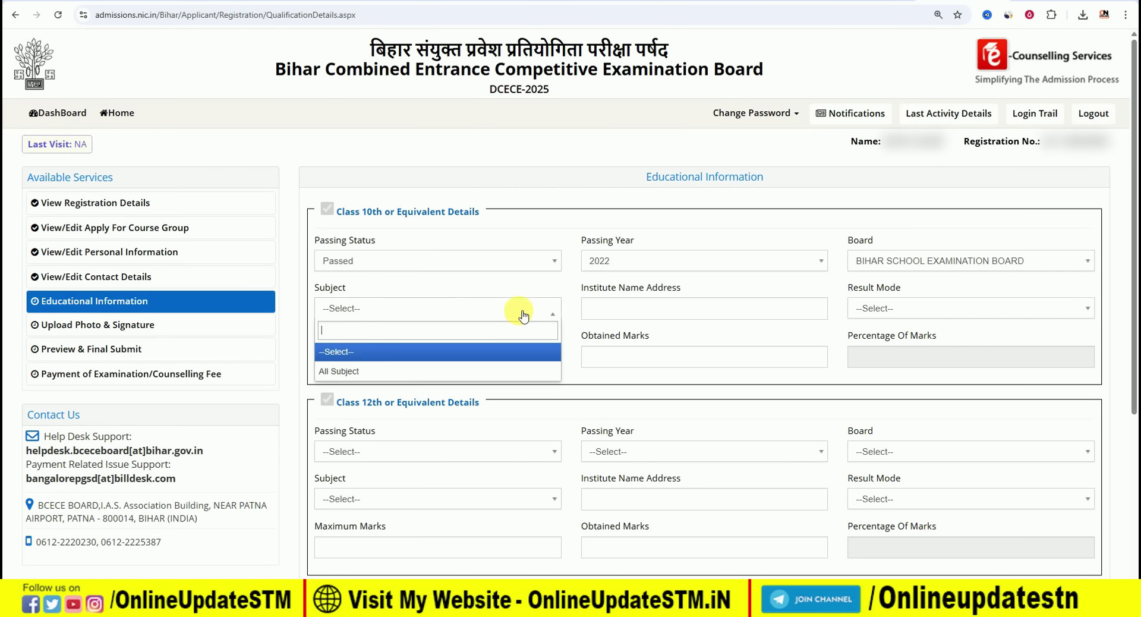
{"action": "left_click", "coordinate": [471, 370]}
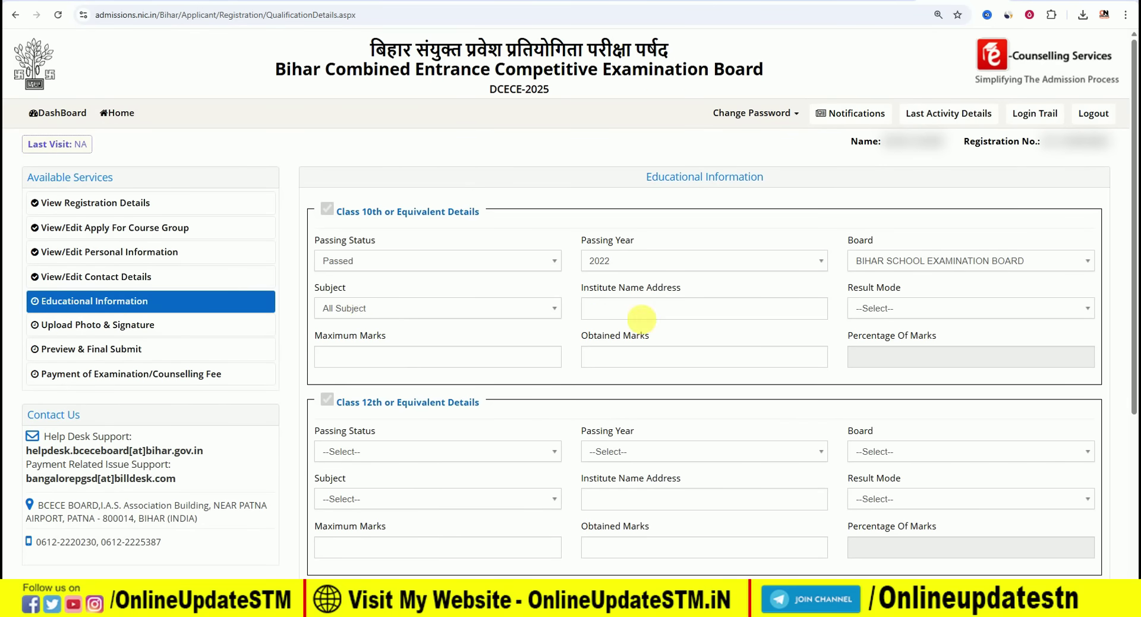
{"action": "left_click", "coordinate": [667, 314]}
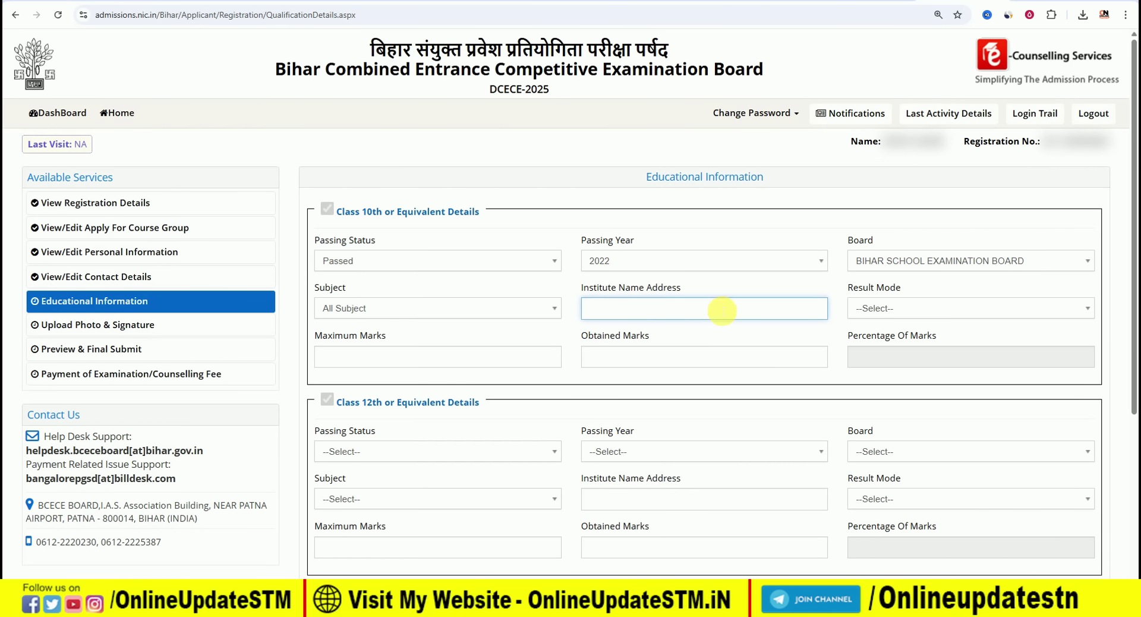
{"action": "left_click", "coordinate": [992, 310]}
{"action": "left_click", "coordinate": [936, 374]}
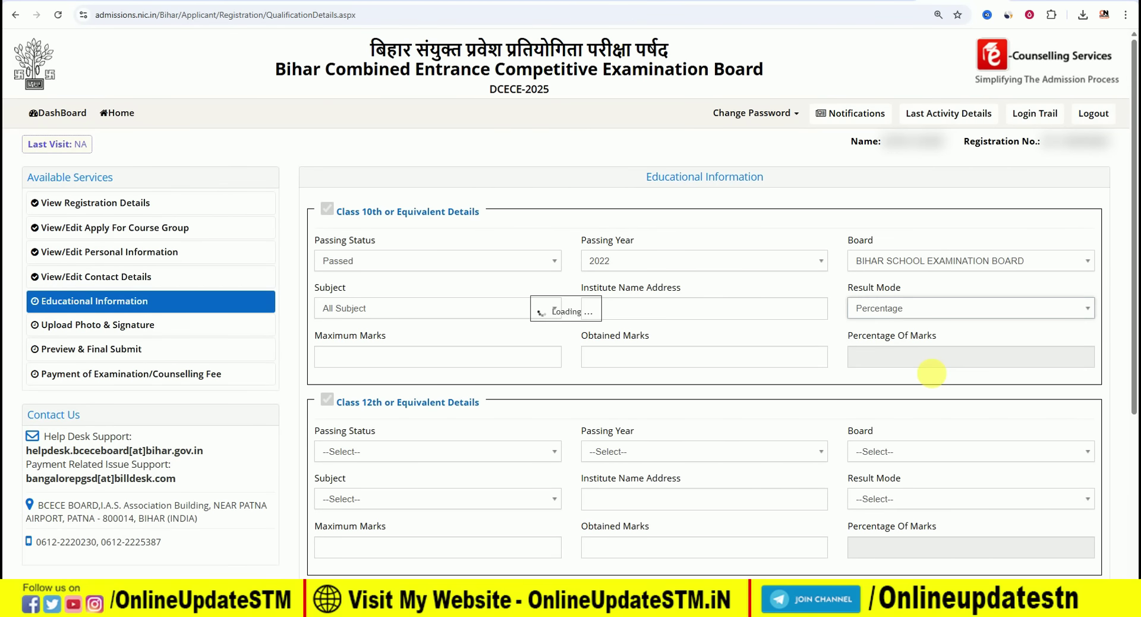
Step: In the Class 10th details, enter 500 as maximum marks and 325 as obtained marks
{"action": "left_click", "coordinate": [441, 359]}
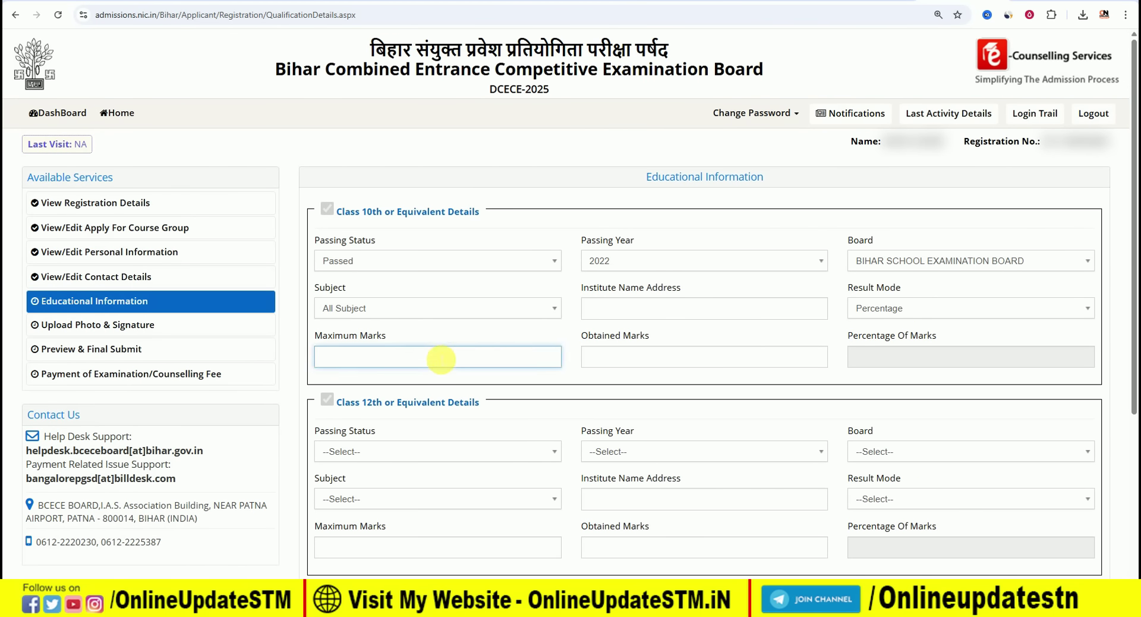
{"action": "left_click", "coordinate": [684, 357]}
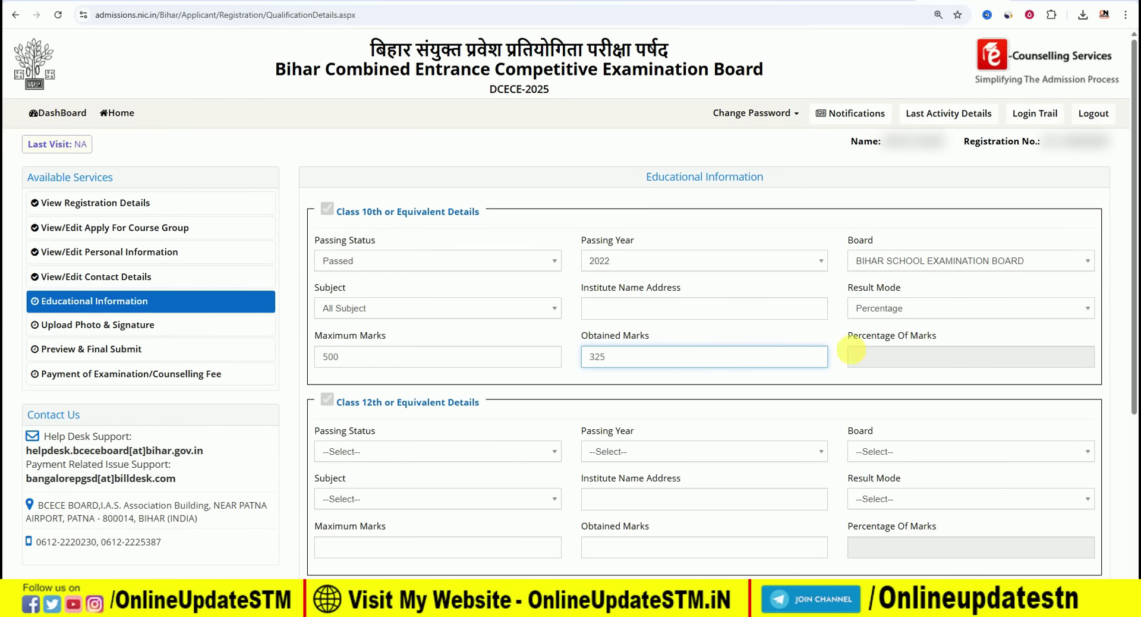
{"action": "left_click", "coordinate": [855, 355]}
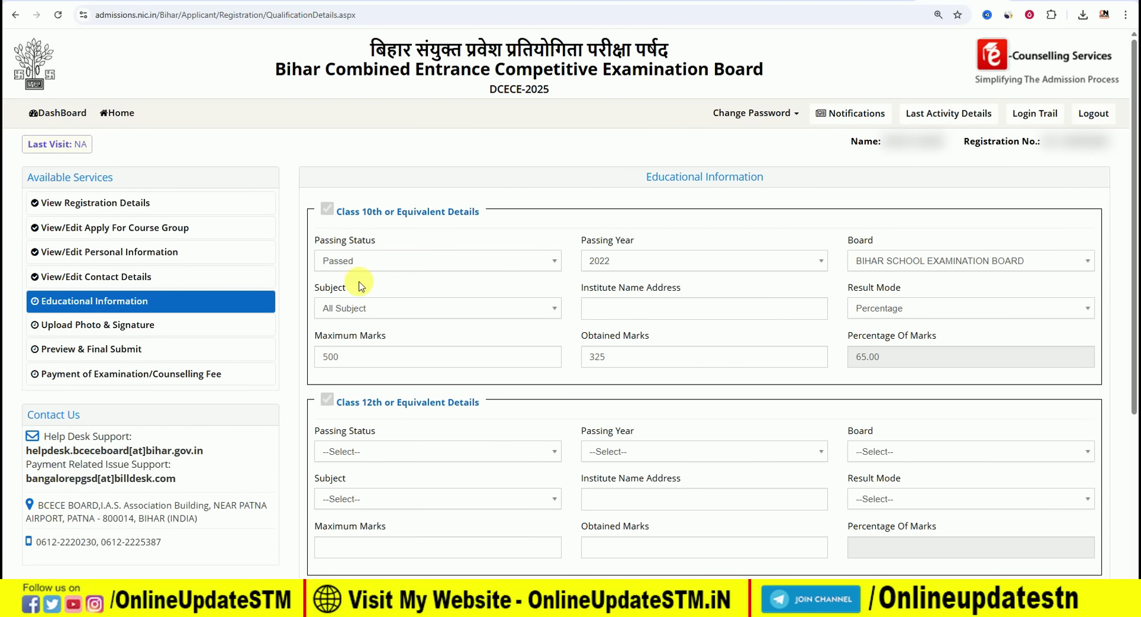
Step: In the Class 12th details, set passing status Passed, passing year 2025 and board BIHAR SCHOOL EXAMINATION BOARD
{"action": "scroll", "coordinate": [387, 315], "scroll_direction": "down", "scroll_amount": 2}
{"action": "left_click", "coordinate": [399, 333]}
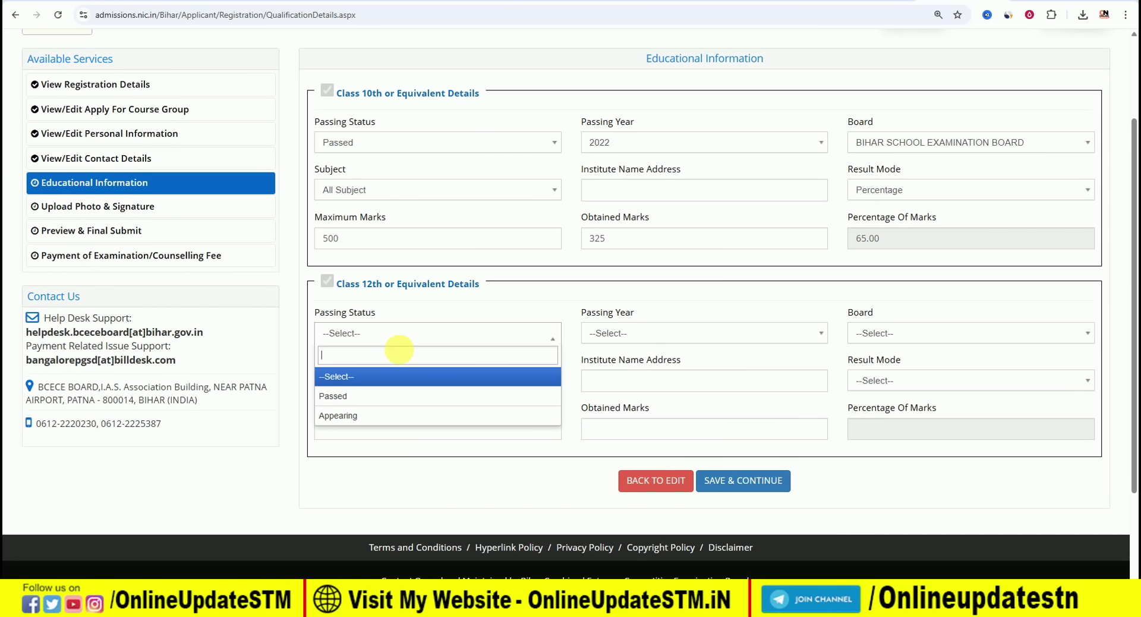
{"action": "left_click", "coordinate": [383, 396]}
{"action": "left_click", "coordinate": [629, 335]}
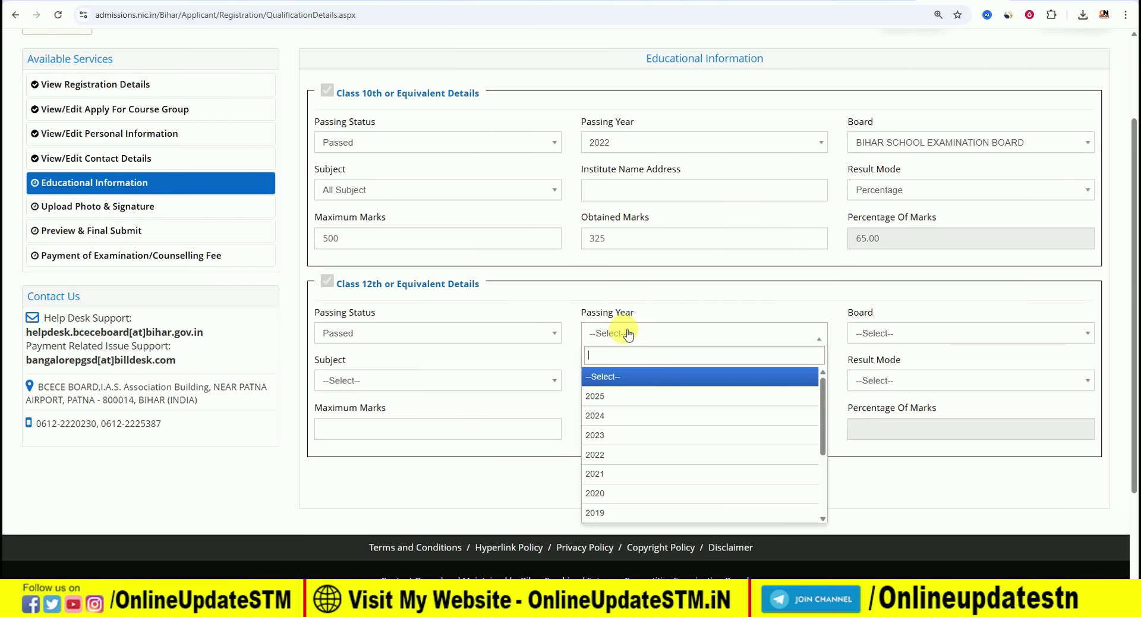
{"action": "left_click", "coordinate": [613, 396]}
{"action": "left_click", "coordinate": [872, 334]}
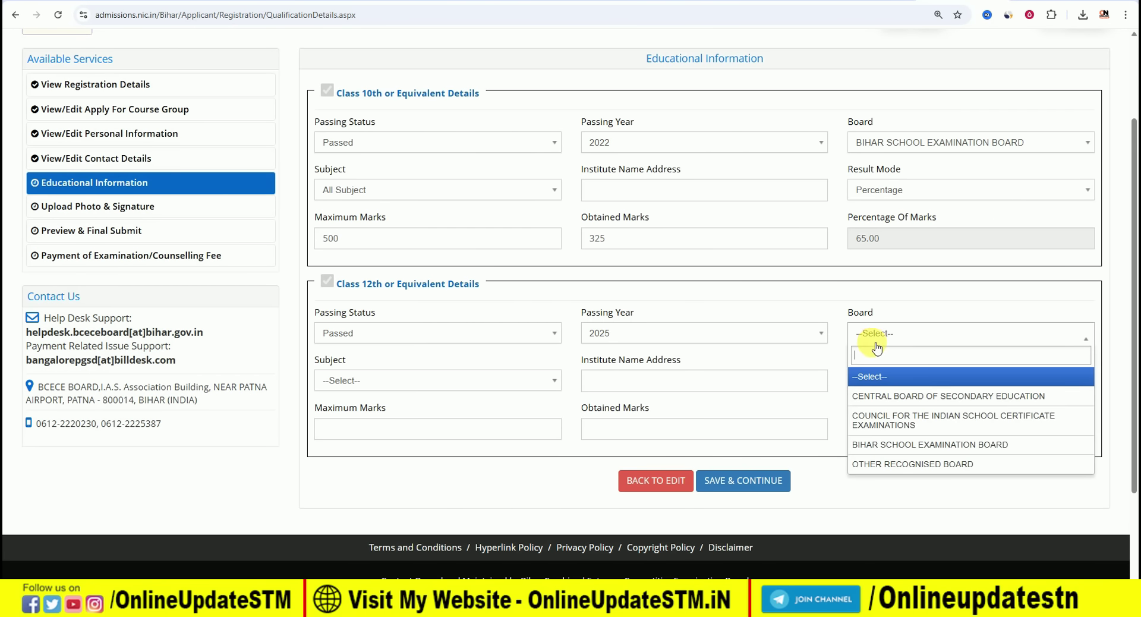
{"action": "left_click", "coordinate": [881, 444]}
Step: Choose PCM as the Class 12th subject and Percentage as the result mode
{"action": "left_click", "coordinate": [390, 381]}
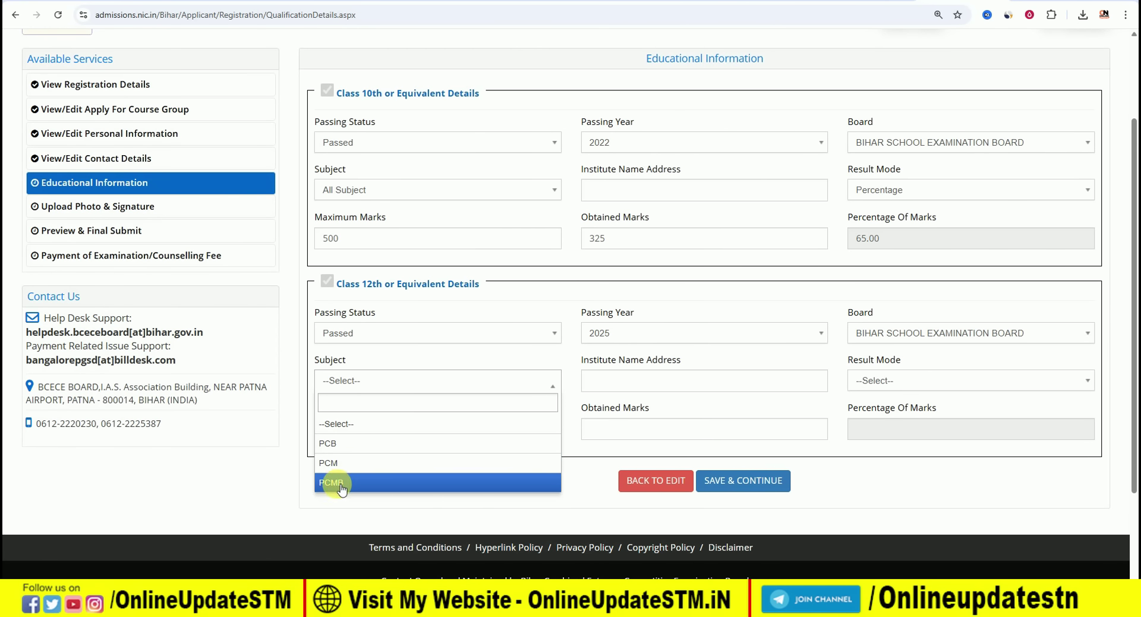
{"action": "left_click", "coordinate": [381, 464]}
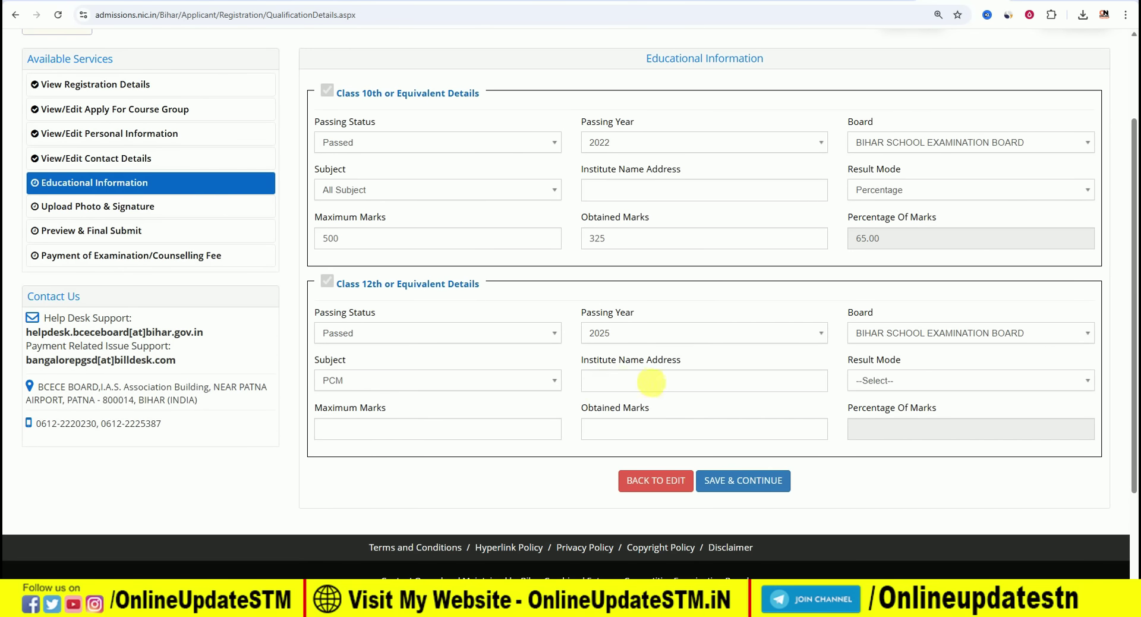
{"action": "left_click", "coordinate": [900, 380]}
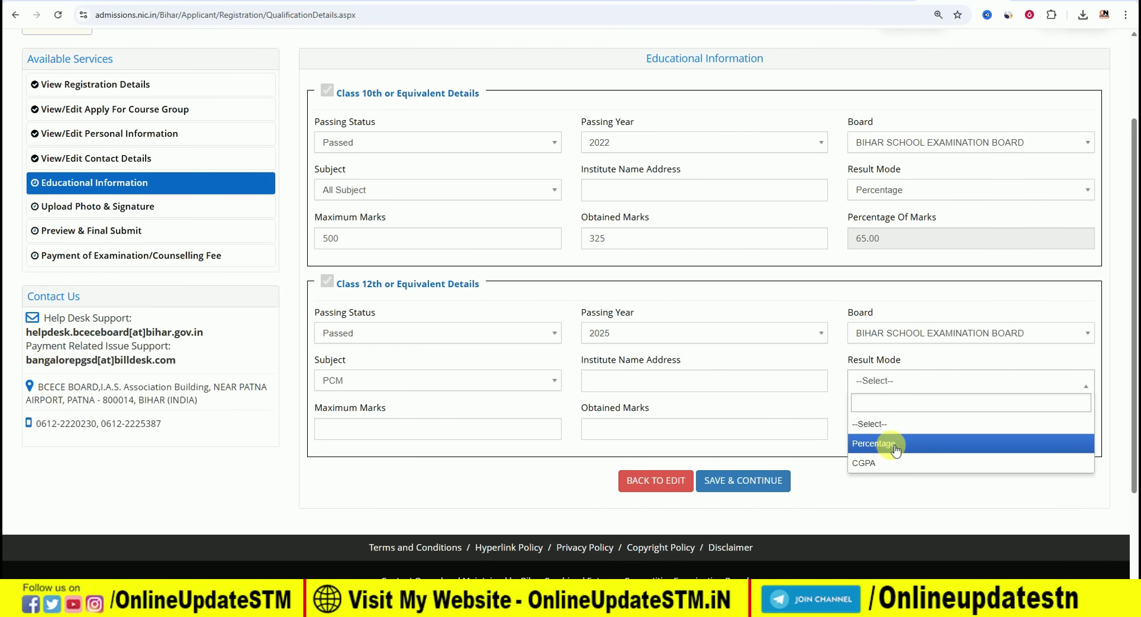
{"action": "left_click", "coordinate": [892, 443]}
Step: Enter 500 maximum and 350 obtained marks for Class 12th, and save the educational information to continue to the uploads
{"action": "left_click", "coordinate": [427, 430]}
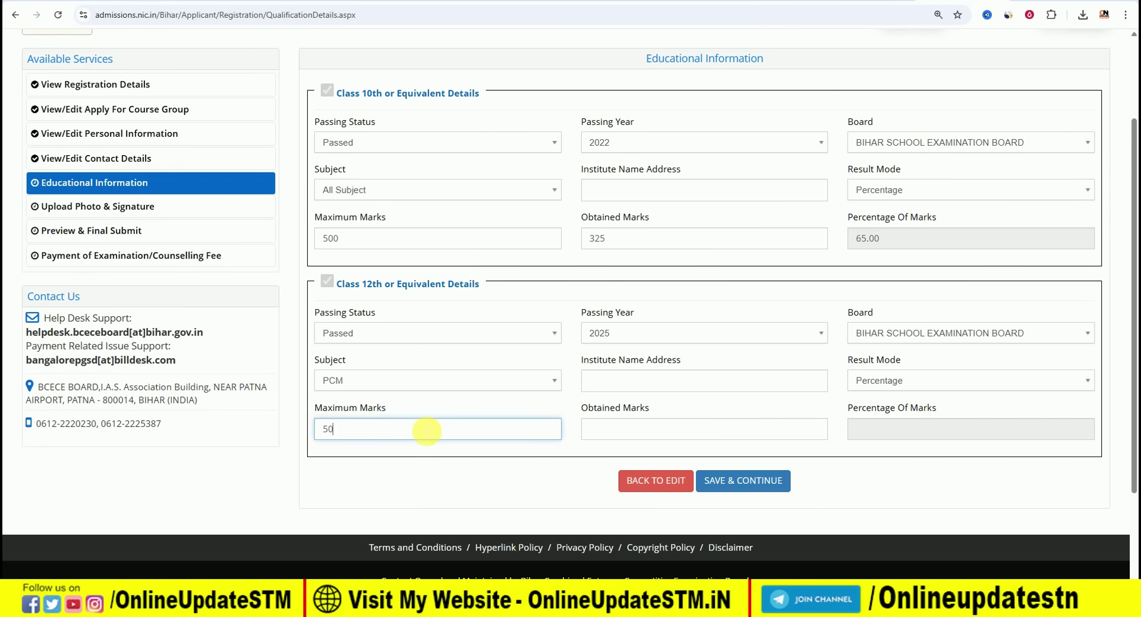
{"action": "left_click", "coordinate": [619, 440]}
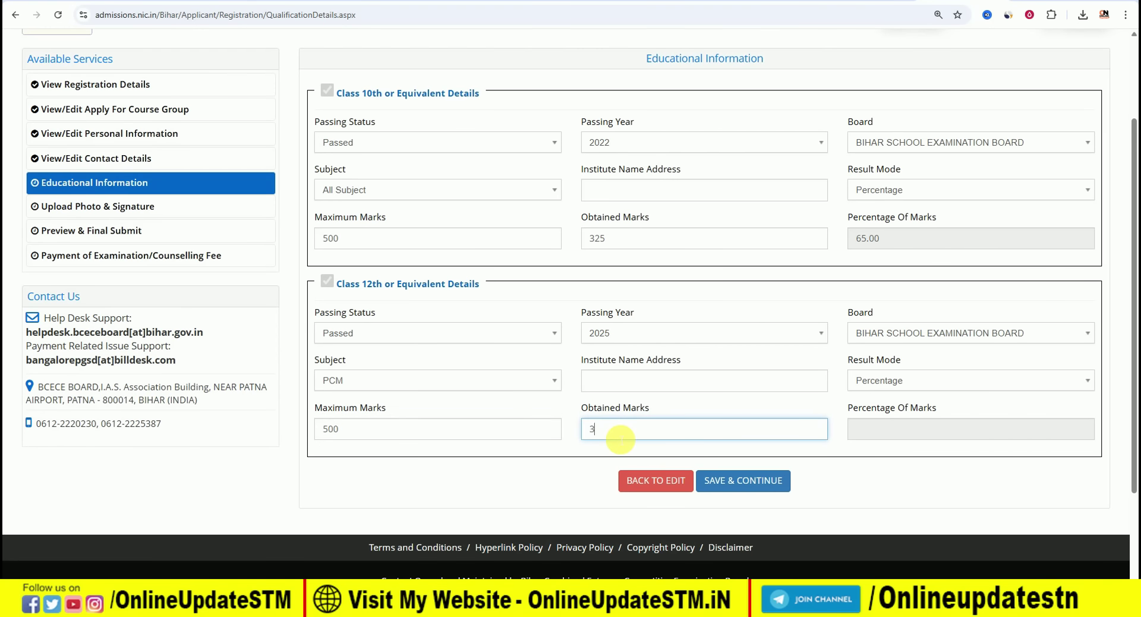
{"action": "left_click", "coordinate": [876, 424]}
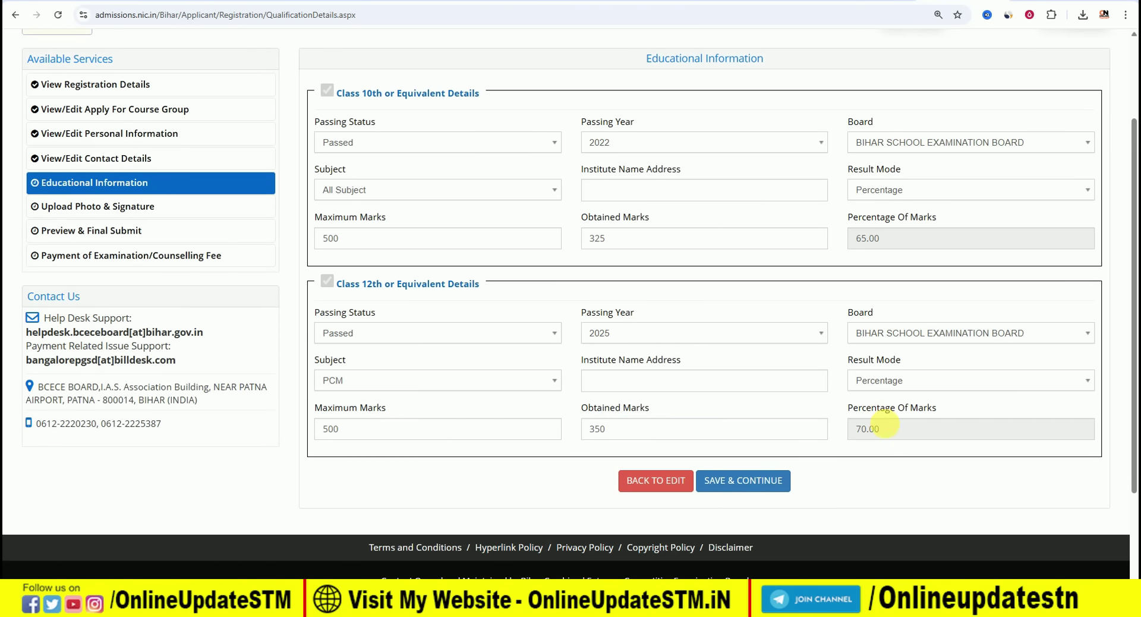
{"action": "scroll", "coordinate": [845, 393], "scroll_direction": "down", "scroll_amount": 2}
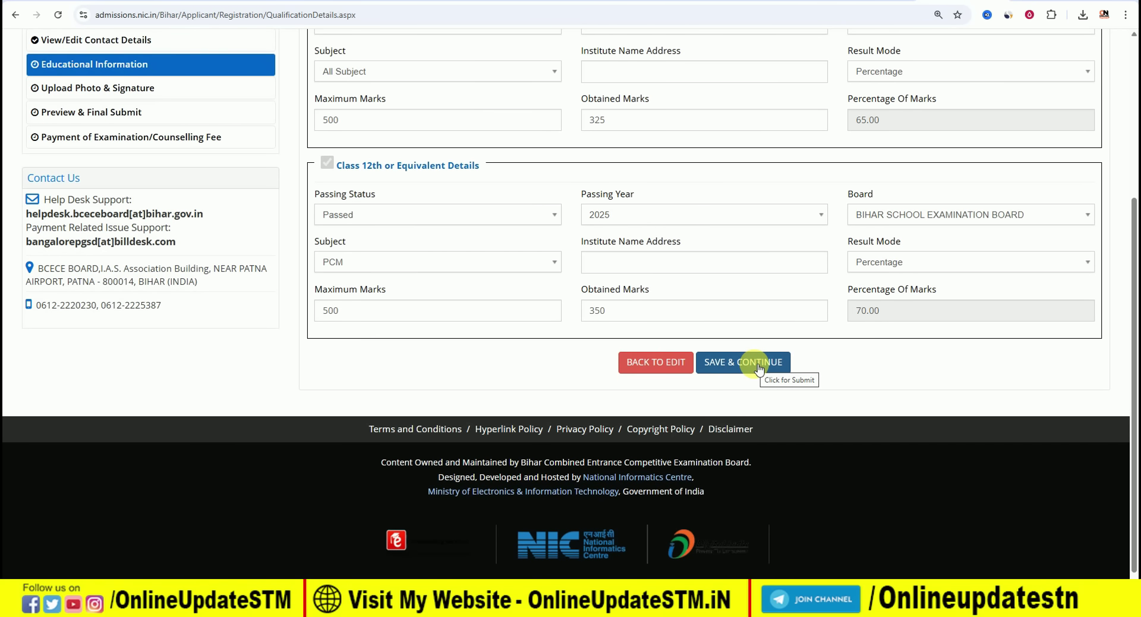
{"action": "left_click", "coordinate": [759, 366]}
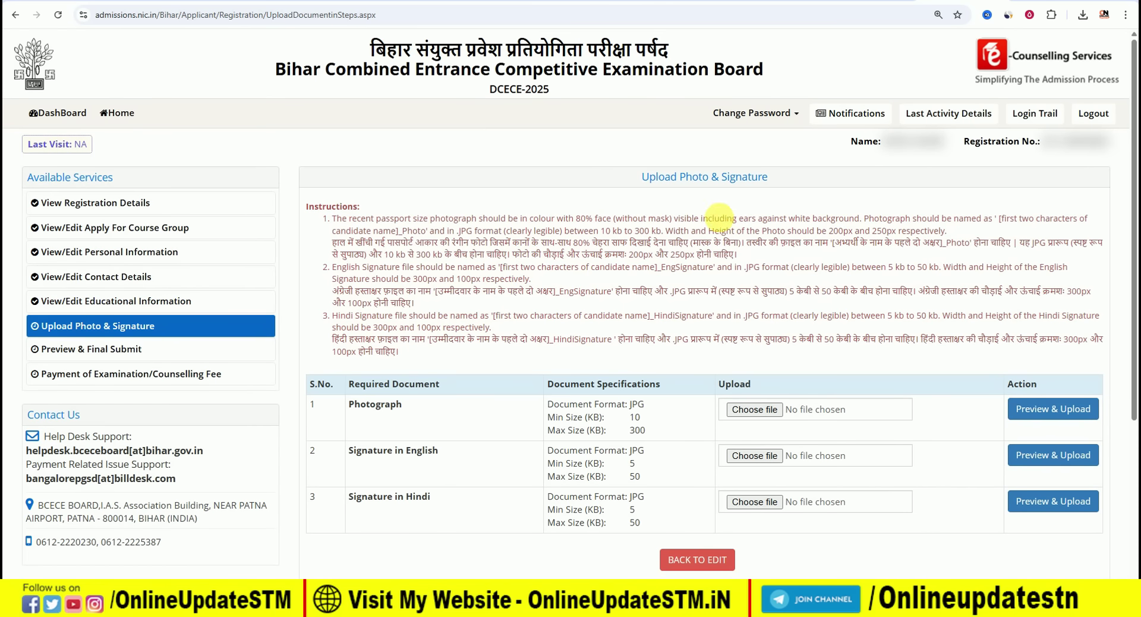
Step: Examine the upload instructions for the photograph and signatures, especially the required file names for the photo and English signature
{"action": "scroll", "coordinate": [717, 224], "scroll_direction": "down", "scroll_amount": 3}
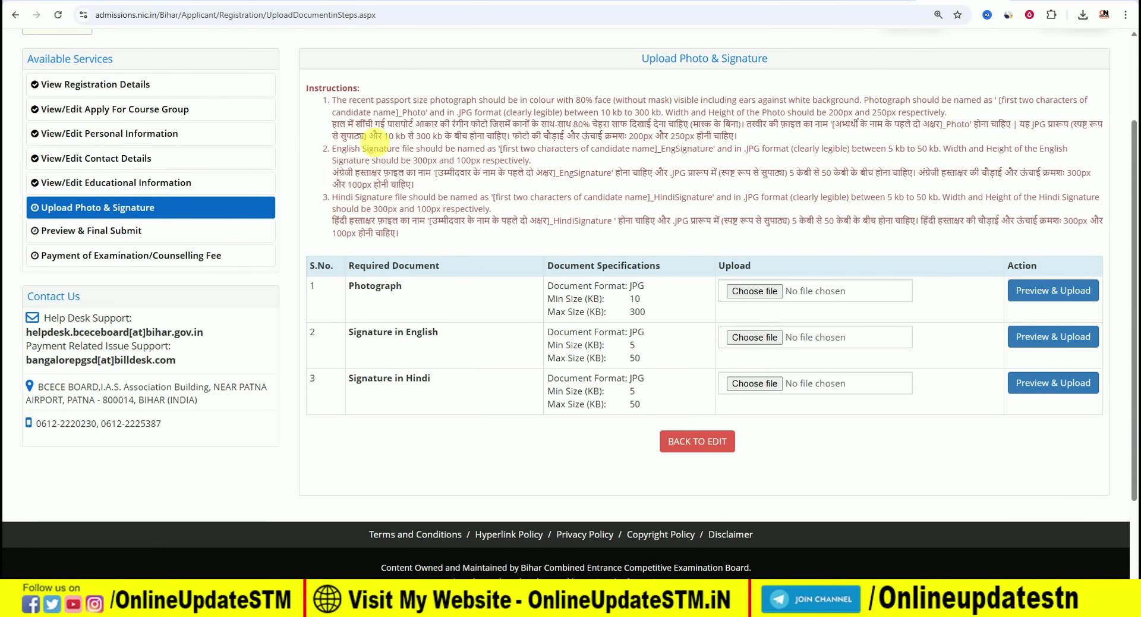
{"action": "left_click_drag", "start_coordinate": [334, 125], "coordinate": [518, 124]}
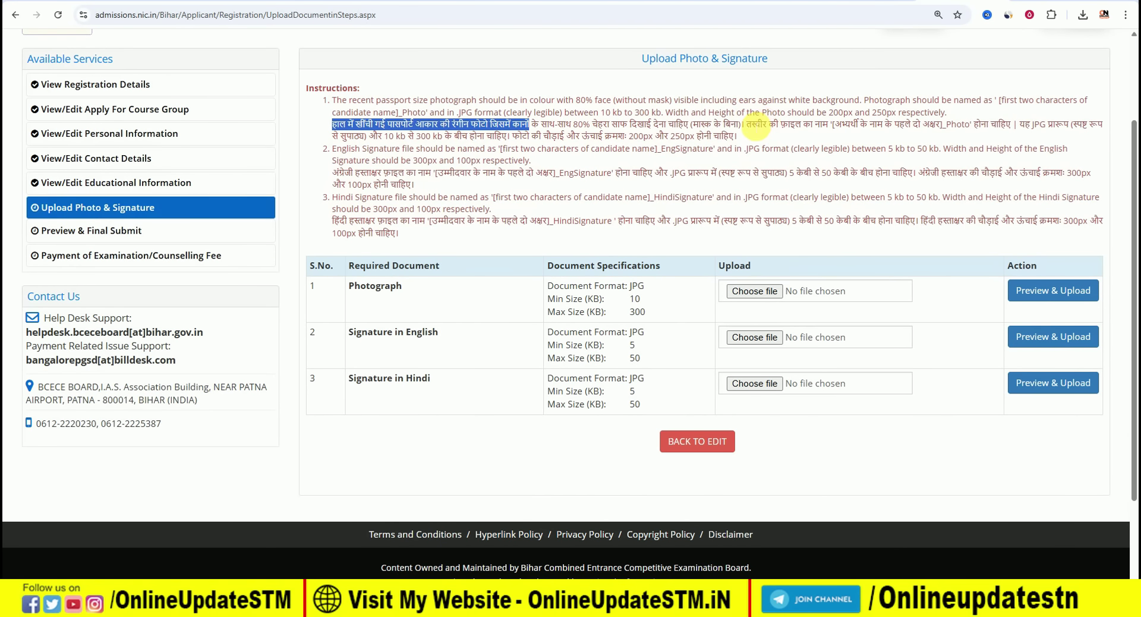
{"action": "left_click_drag", "start_coordinate": [790, 125], "coordinate": [826, 128]}
{"action": "left_click", "coordinate": [848, 131]}
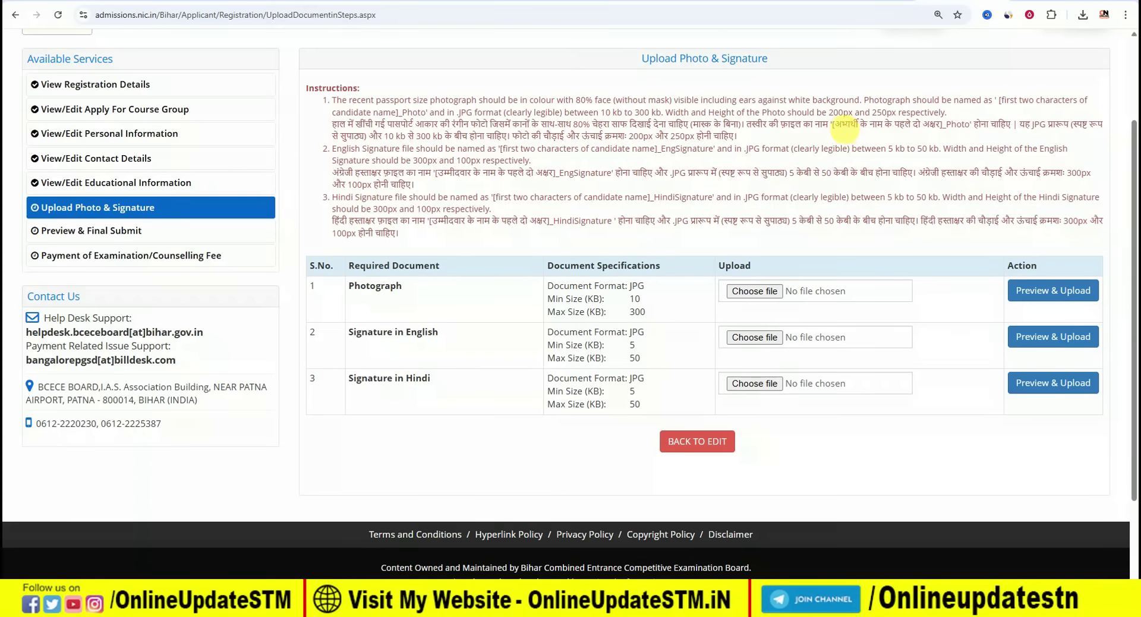
{"action": "left_click_drag", "start_coordinate": [842, 129], "coordinate": [911, 132]}
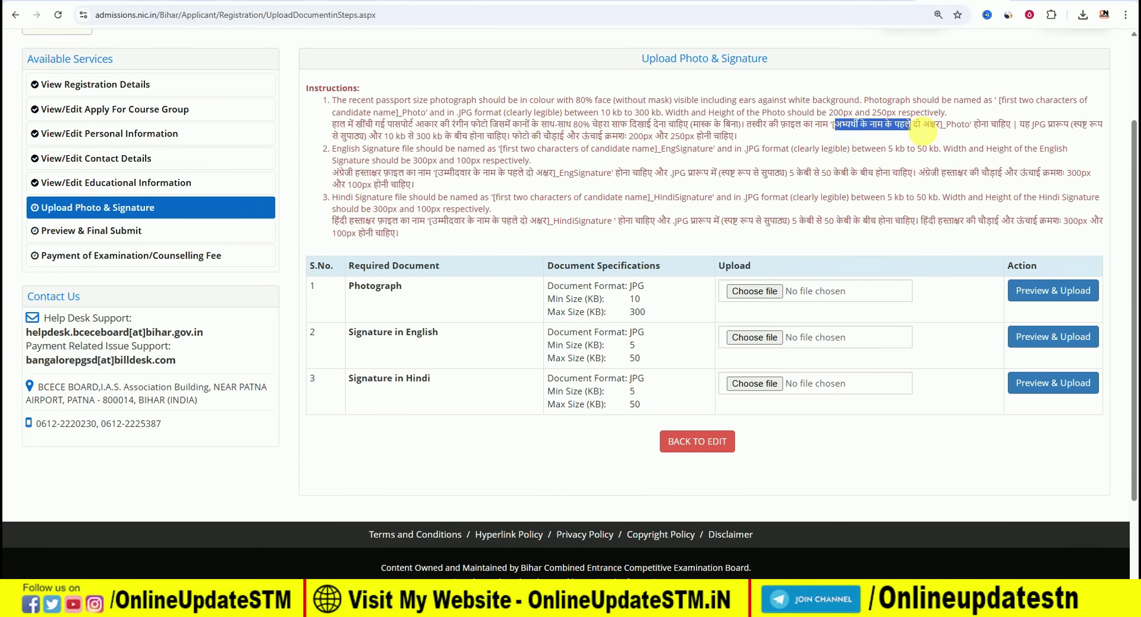
{"action": "left_click_drag", "start_coordinate": [943, 127], "coordinate": [971, 132]}
{"action": "left_click", "coordinate": [825, 157]}
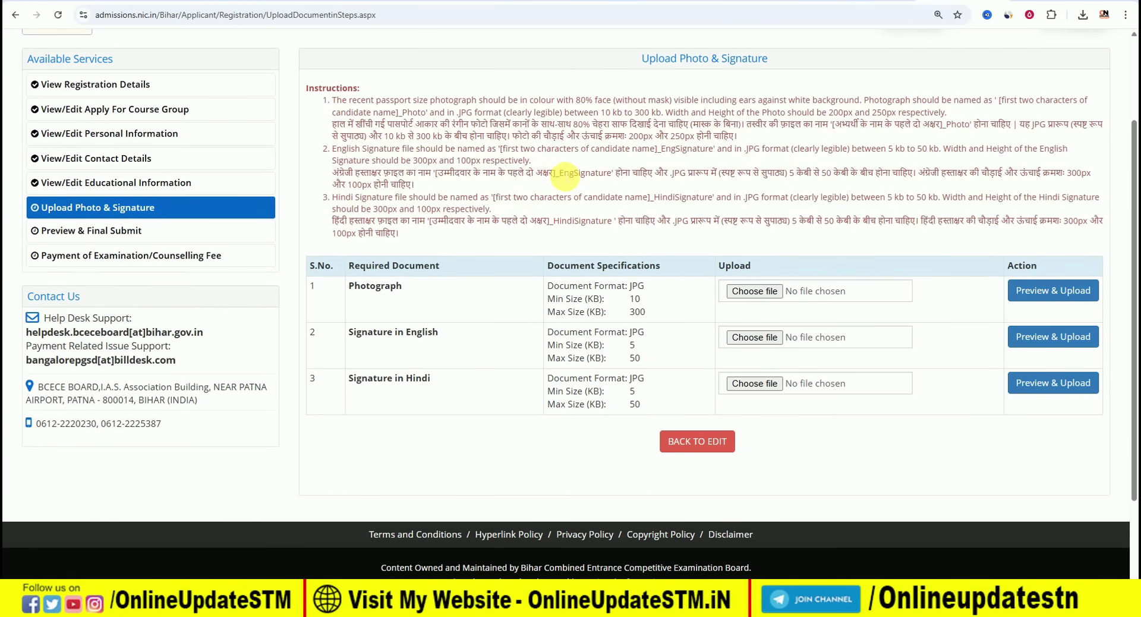
{"action": "left_click_drag", "start_coordinate": [537, 174], "coordinate": [614, 178]}
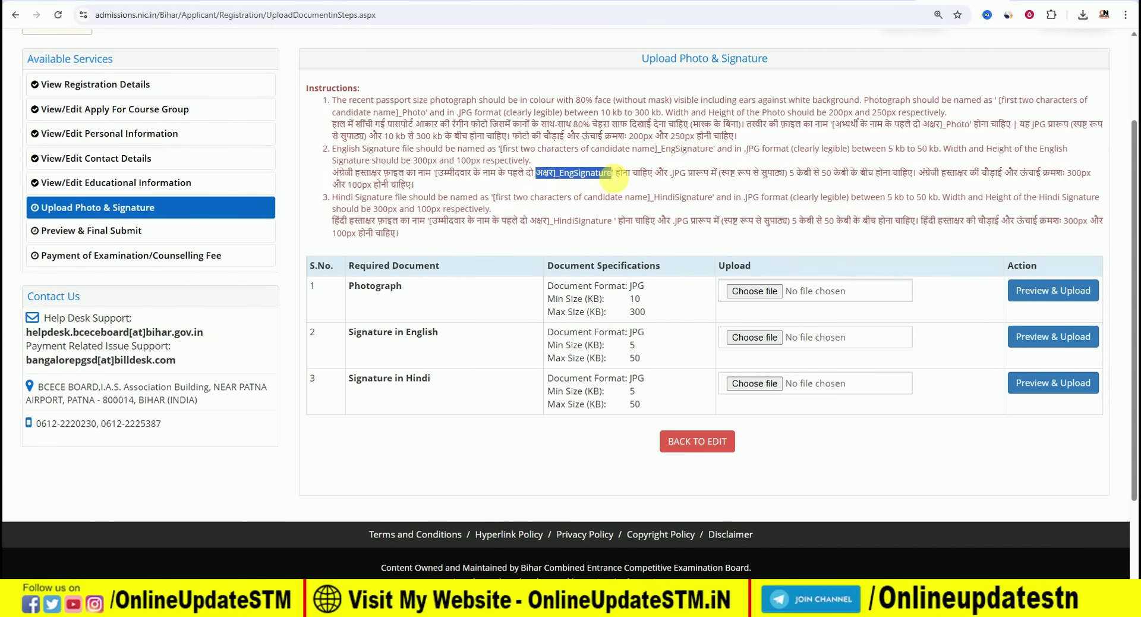
{"action": "left_click", "coordinate": [691, 179]}
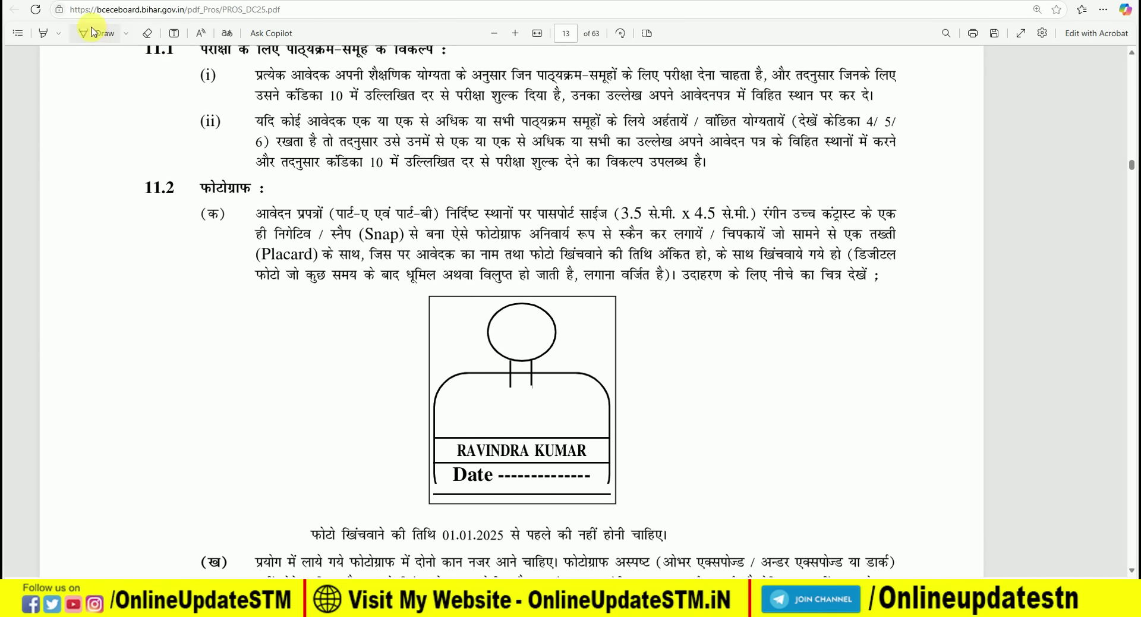
Step: In the prospectus PDF, draw ink marks around the sample photo's name and date lines and at the 01.01.2025 photo date rule
{"action": "left_click", "coordinate": [92, 31]}
{"action": "mouse_move", "coordinate": [455, 441]}
{"action": "left_mouse_down"}
{"action": "mouse_move", "coordinate": [450, 455]}
{"action": "mouse_move", "coordinate": [559, 461]}
{"action": "mouse_move", "coordinate": [511, 436]}
{"action": "mouse_move", "coordinate": [463, 436]}
{"action": "left_mouse_up"}
{"action": "mouse_move", "coordinate": [451, 477]}
{"action": "left_mouse_down"}
{"action": "mouse_move", "coordinate": [453, 490]}
{"action": "mouse_move", "coordinate": [593, 492]}
{"action": "mouse_move", "coordinate": [517, 469]}
{"action": "mouse_move", "coordinate": [440, 473]}
{"action": "mouse_move", "coordinate": [449, 491]}
{"action": "left_mouse_up"}
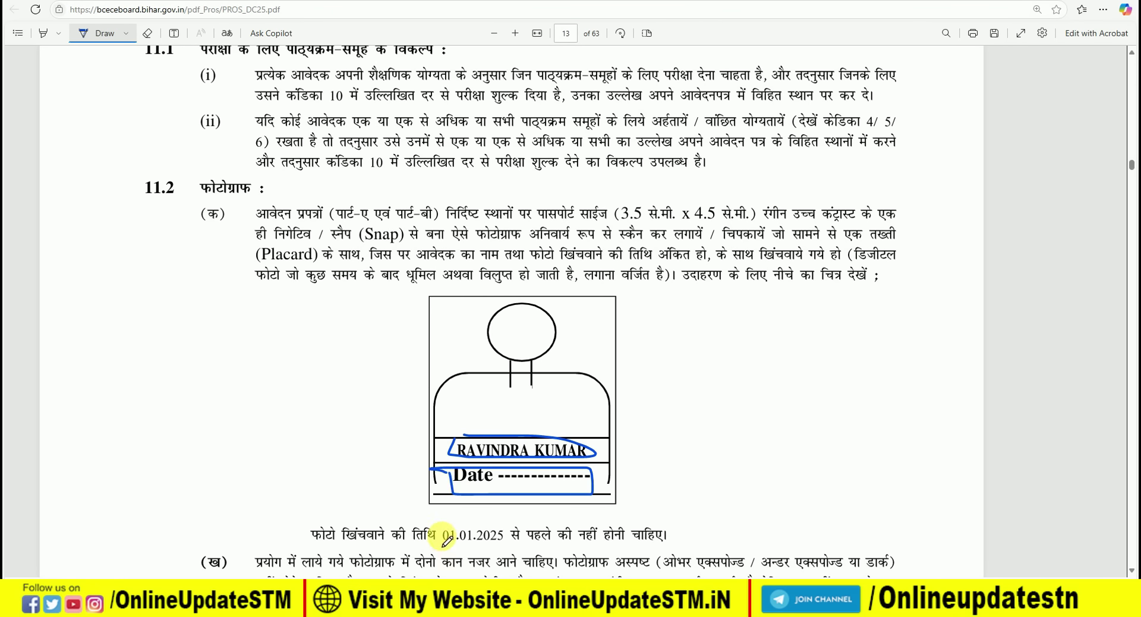
{"action": "mouse_move", "coordinate": [438, 544]}
{"action": "left_mouse_down"}
{"action": "mouse_move", "coordinate": [513, 543]}
{"action": "mouse_move", "coordinate": [446, 522]}
{"action": "mouse_move", "coordinate": [440, 546]}
{"action": "mouse_move", "coordinate": [464, 547]}
{"action": "left_mouse_up"}
{"action": "mouse_move", "coordinate": [684, 461]}
{"action": "left_mouse_down"}
{"action": "mouse_move", "coordinate": [679, 498]}
{"action": "mouse_move", "coordinate": [719, 470]}
{"action": "mouse_move", "coordinate": [790, 455]}
{"action": "mouse_move", "coordinate": [787, 469]}
{"action": "left_mouse_up"}
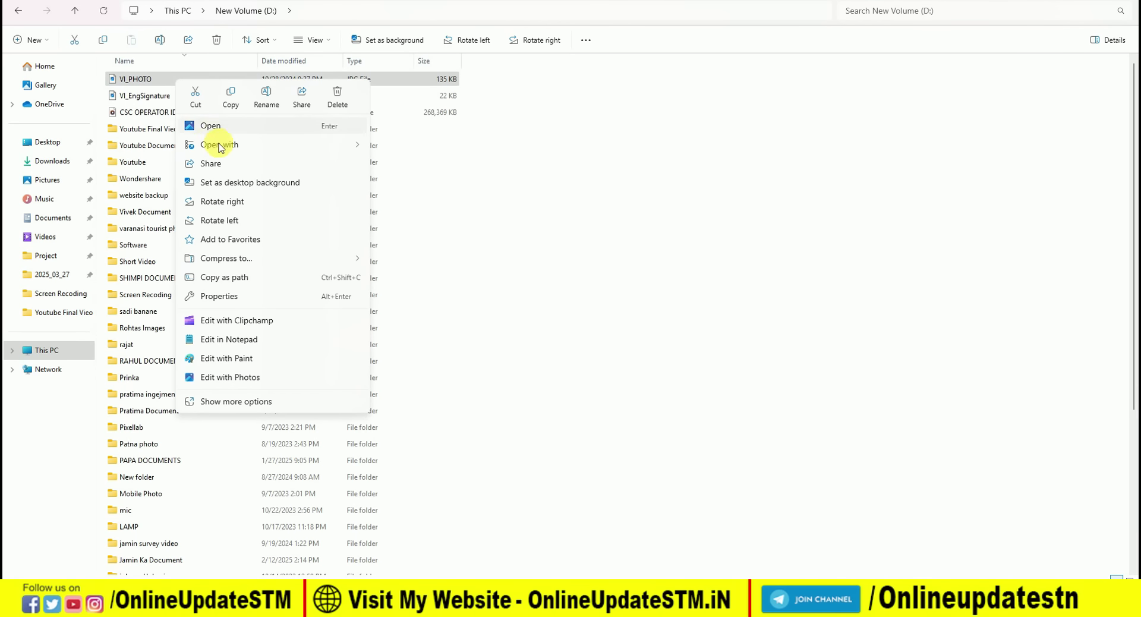
Step: Open VI_PHOTO in Paint and extend the canvas downward to about 1502 px tall, adding a blank strip below the photo
{"action": "mouse_move", "coordinate": [226, 148]}
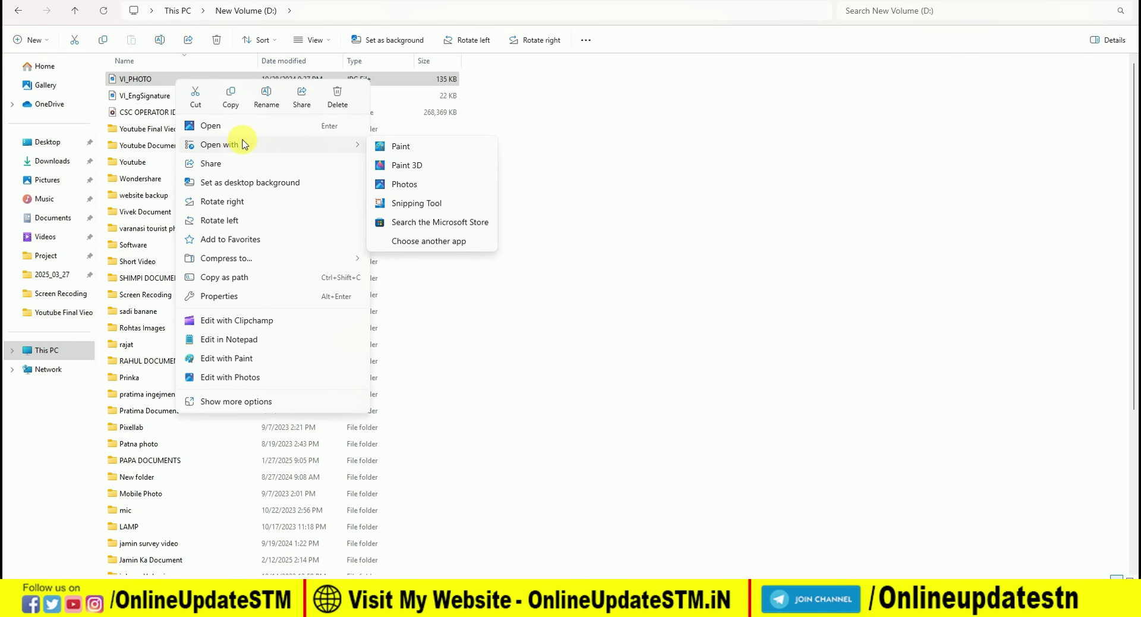
{"action": "left_click", "coordinate": [419, 154]}
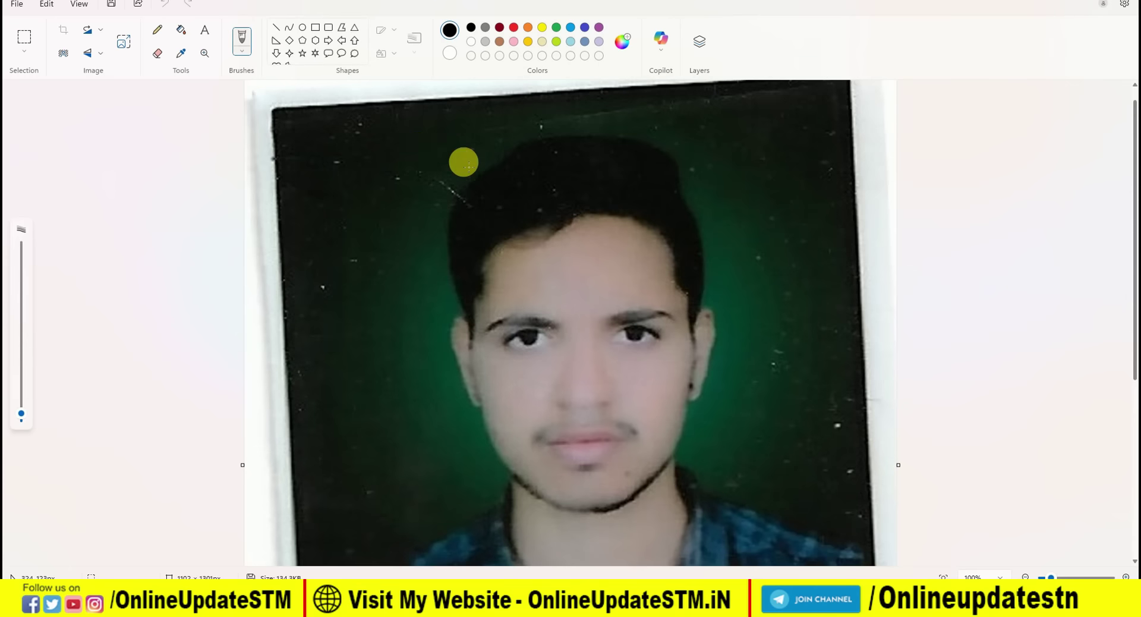
{"action": "scroll", "coordinate": [487, 171], "scroll_direction": "down", "scroll_amount": 6}
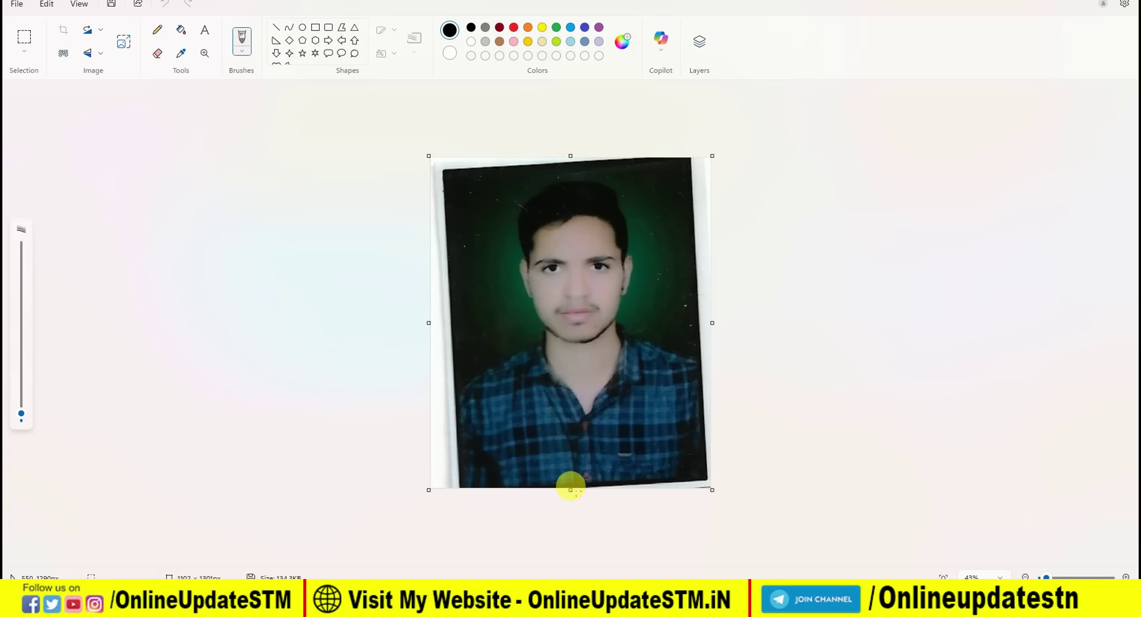
{"action": "left_click_drag", "start_coordinate": [574, 499], "coordinate": [576, 543]}
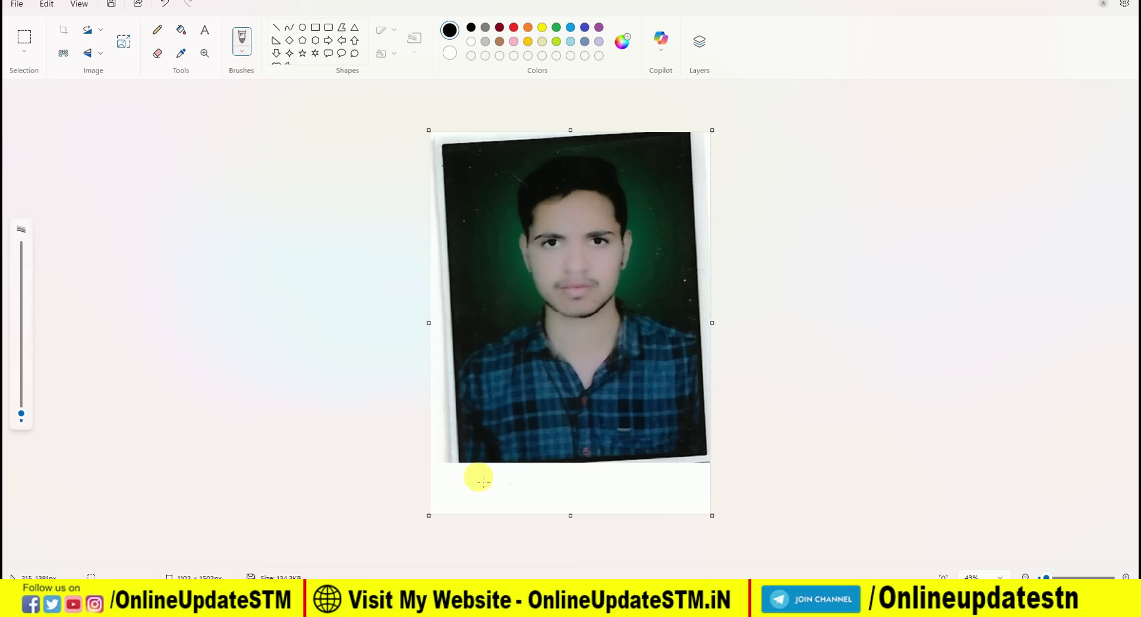
Step: Add the candidate's full name as text in the white strip below the photo, at font size 48
{"action": "left_click", "coordinate": [205, 30]}
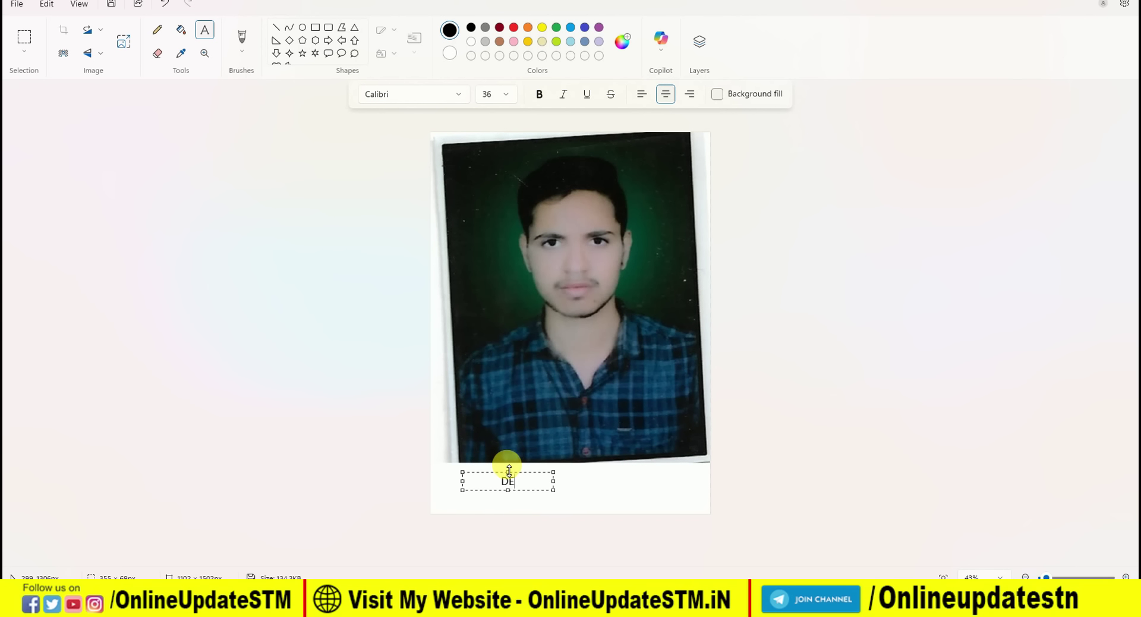
{"action": "type", "text": "MAR"}
{"action": "triple_click", "coordinate": [510, 487]}
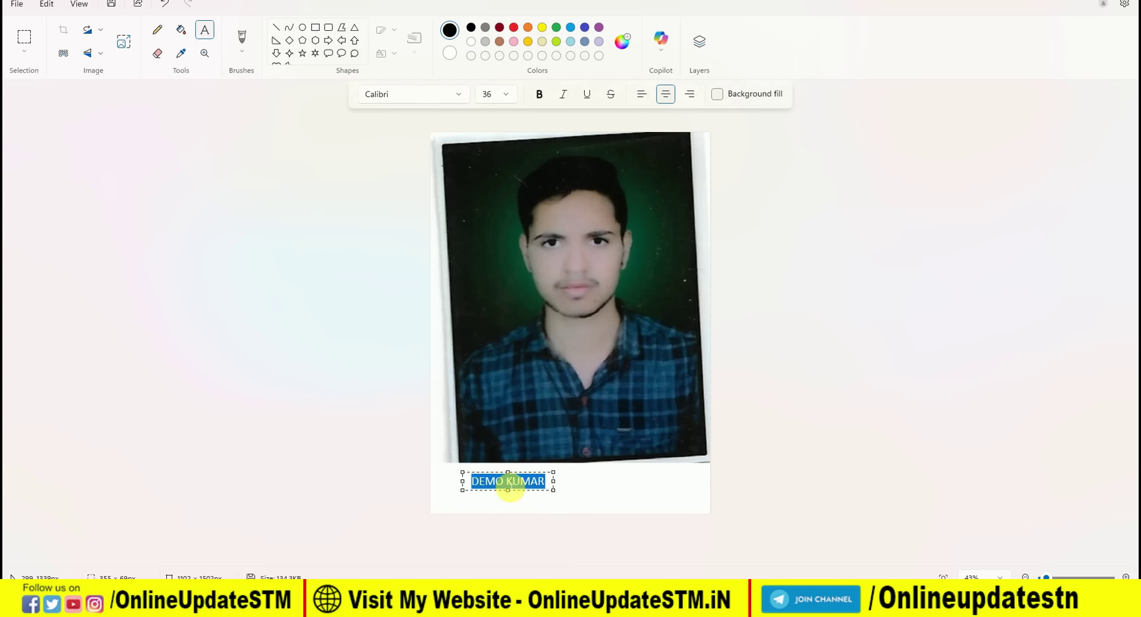
{"action": "left_click", "coordinate": [508, 95]}
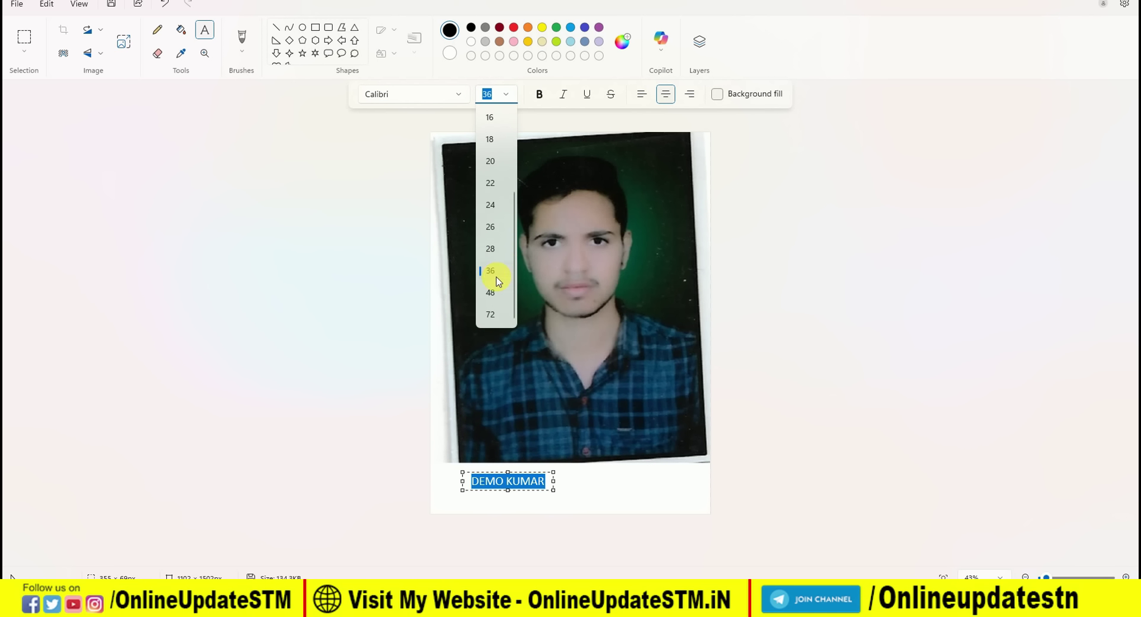
{"action": "left_click", "coordinate": [493, 289]}
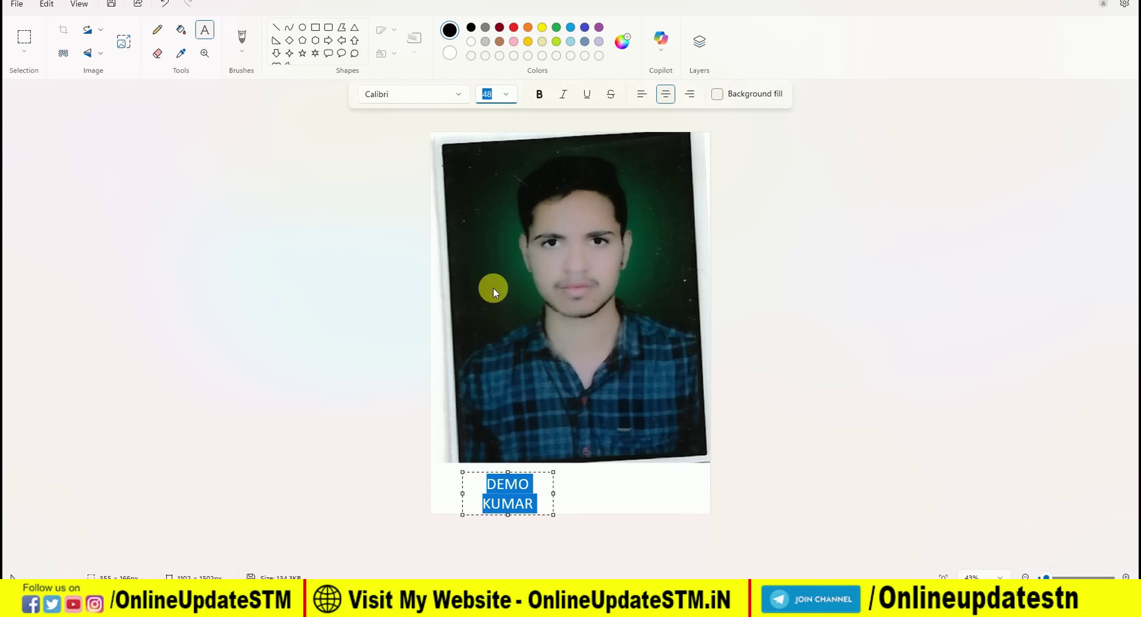
Step: Widen the name's text box, move it to the middle of the strip and set its font size to 72
{"action": "left_click_drag", "start_coordinate": [553, 494], "coordinate": [601, 491]}
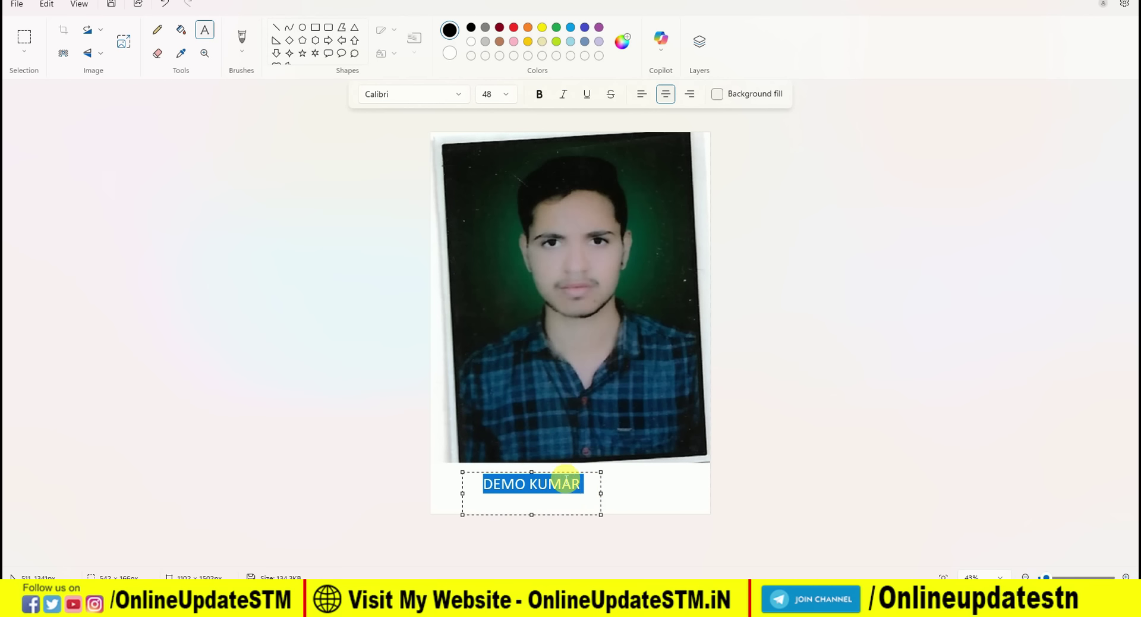
{"action": "left_click_drag", "start_coordinate": [566, 480], "coordinate": [602, 475]}
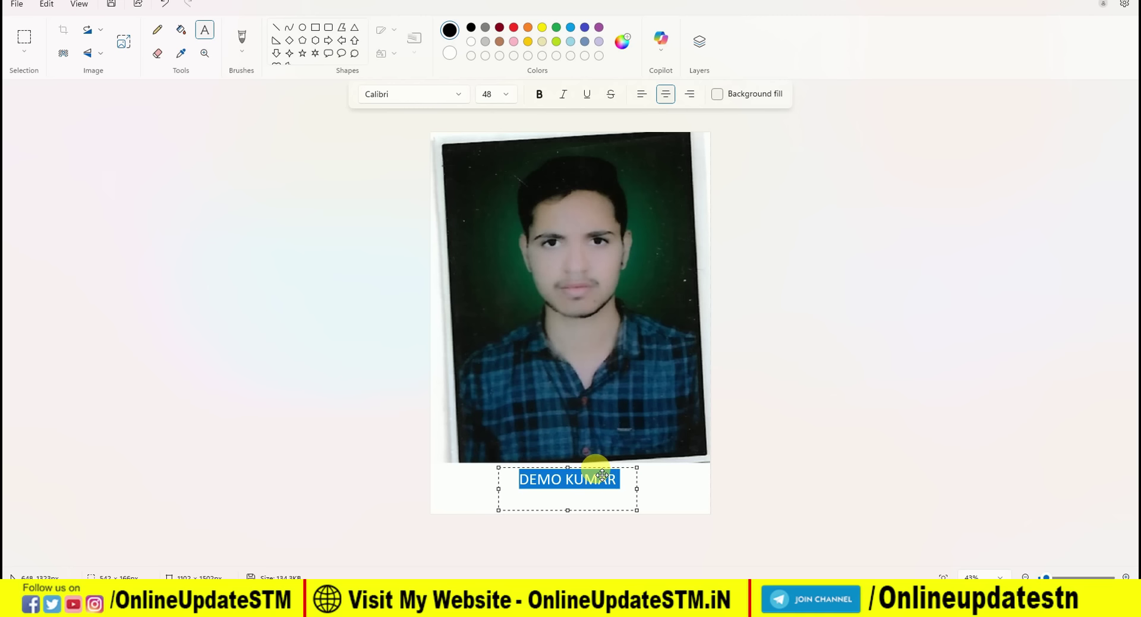
{"action": "left_click", "coordinate": [502, 94]}
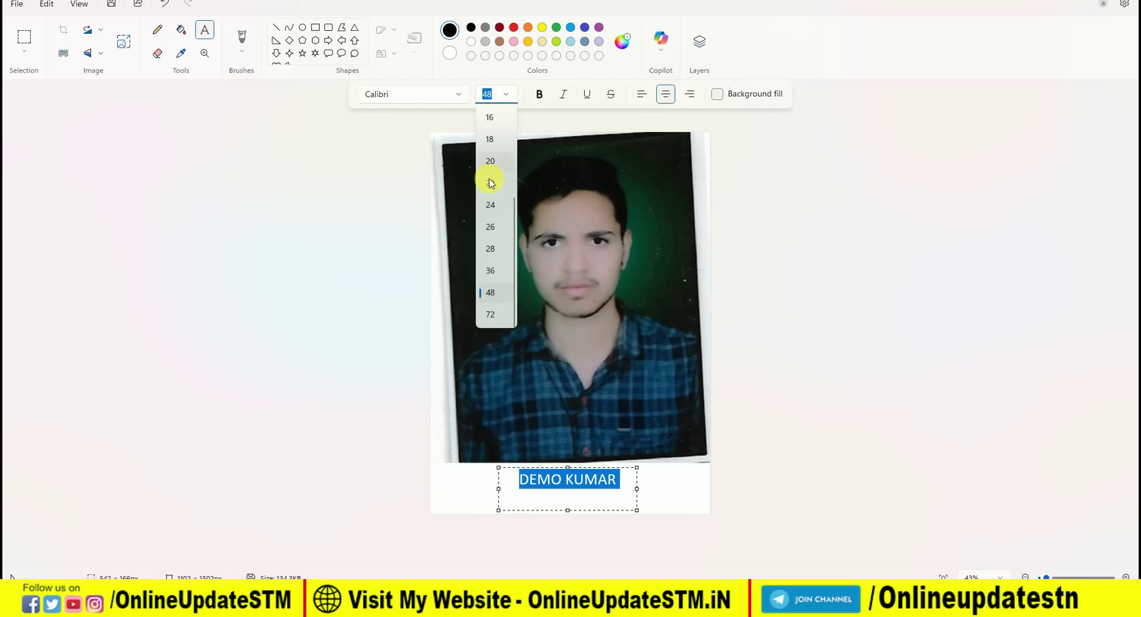
{"action": "left_click", "coordinate": [491, 315]}
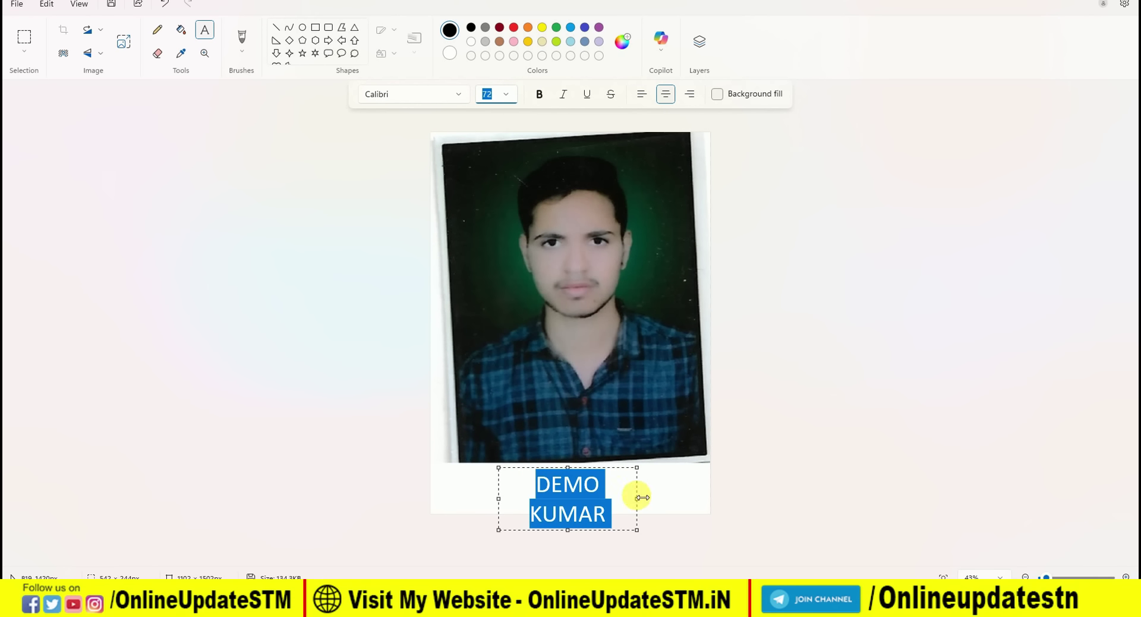
Step: Widen the candidate's name text box so the name fits on one line, and extend the canvas to about 1578 px tall
{"action": "left_click_drag", "start_coordinate": [638, 497], "coordinate": [691, 492]}
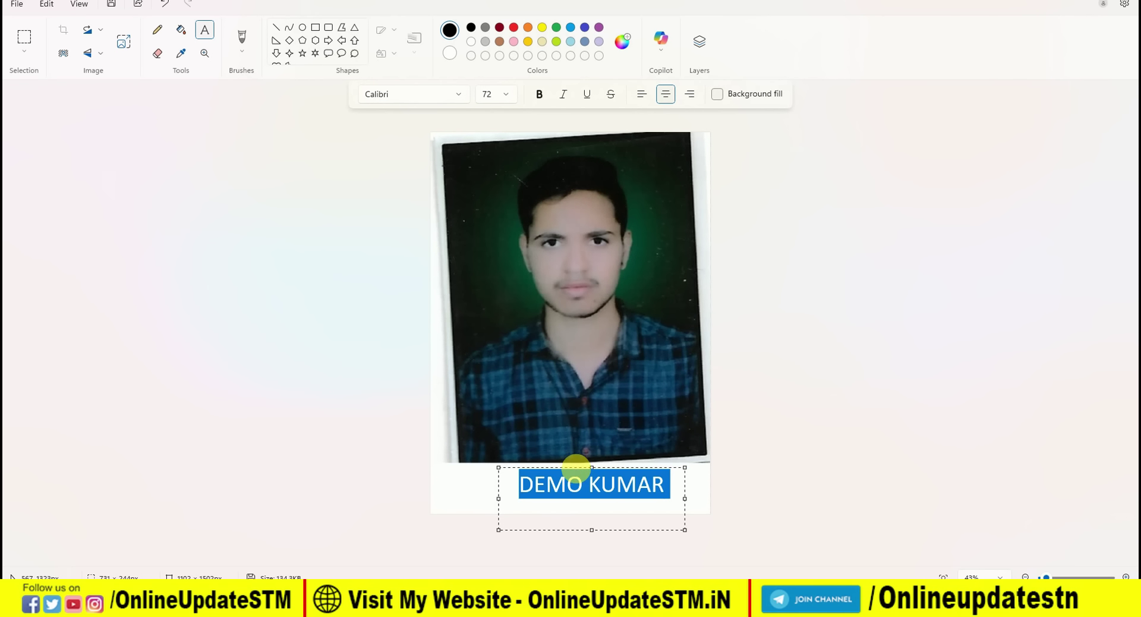
{"action": "left_click", "coordinate": [577, 476]}
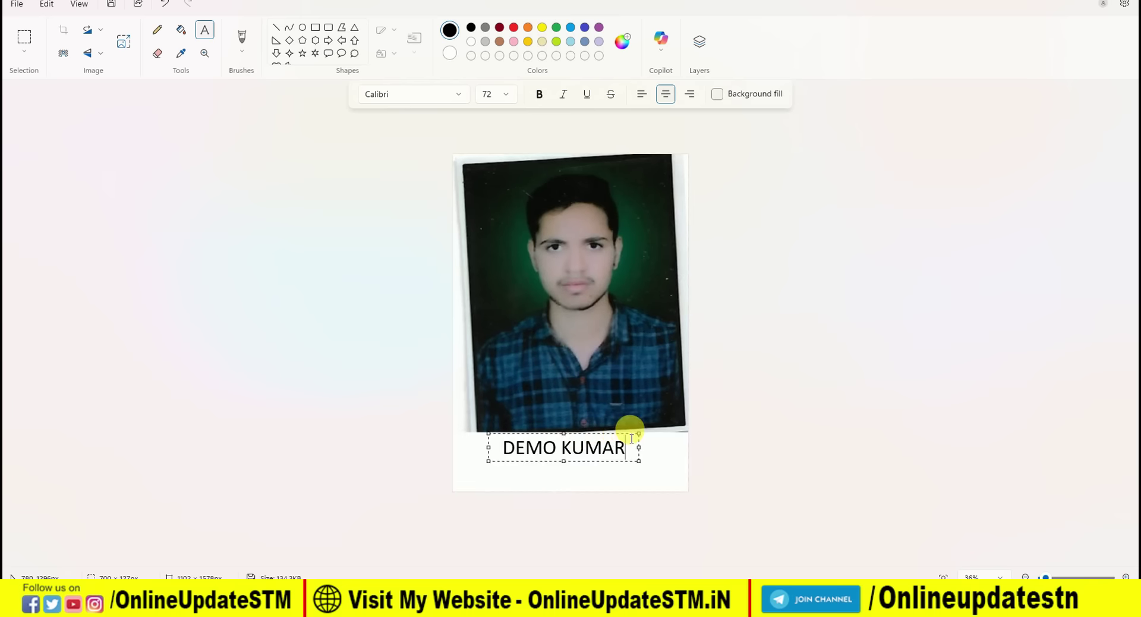
{"action": "left_click", "coordinate": [616, 493]}
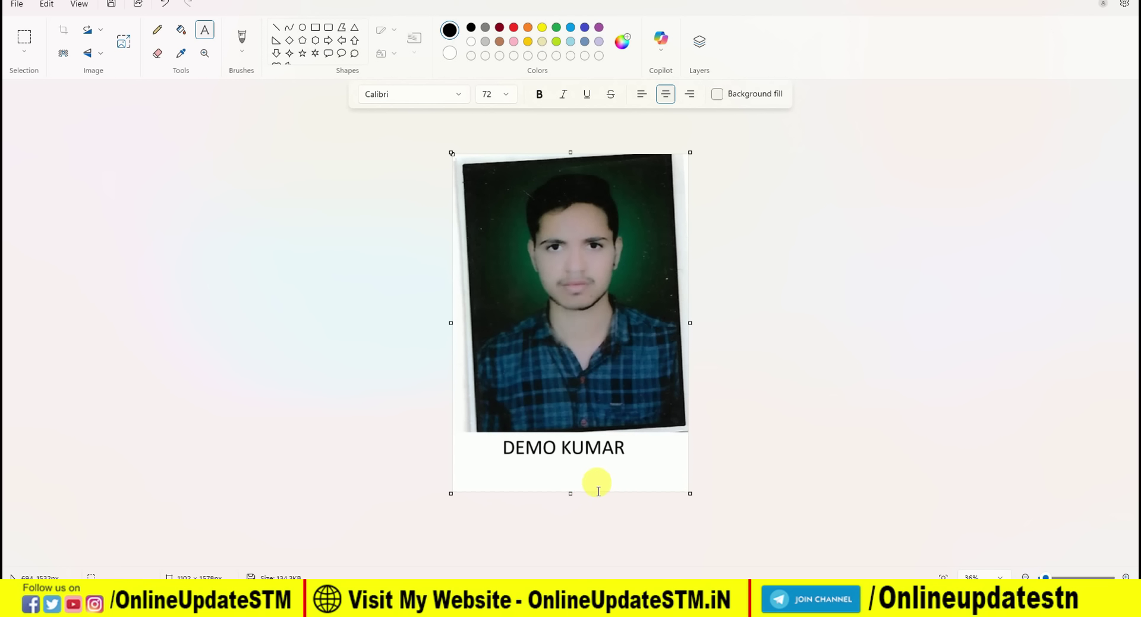
Step: Add the photo date 01-04-2025 as text on its own line centred below the candidate's name
{"action": "left_click", "coordinate": [486, 474]}
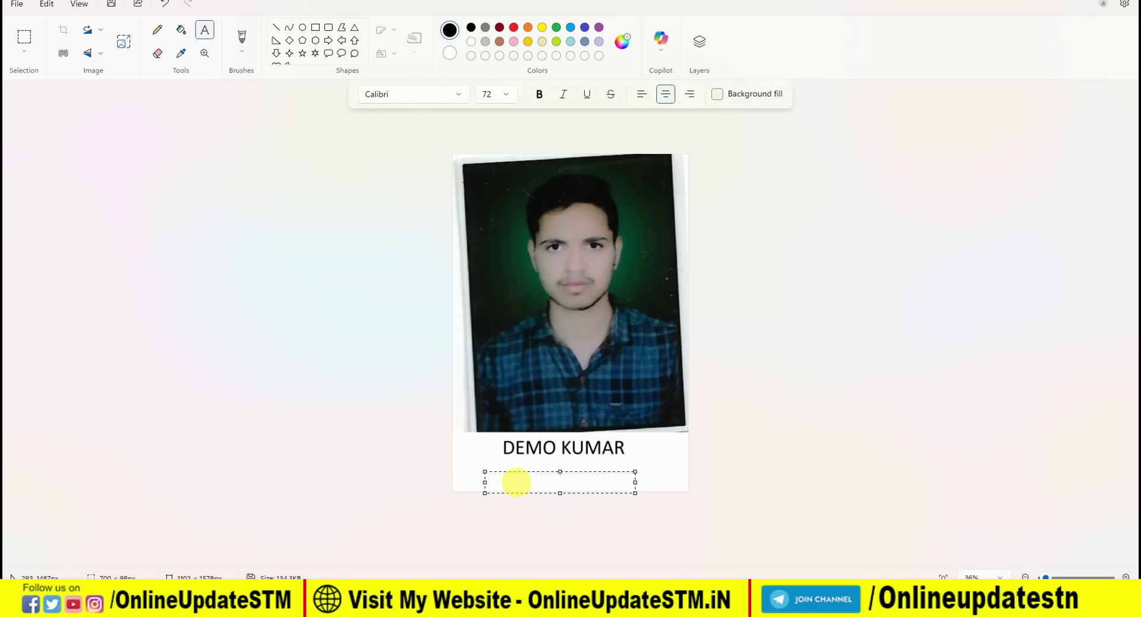
{"action": "type", "text": "01-04"}
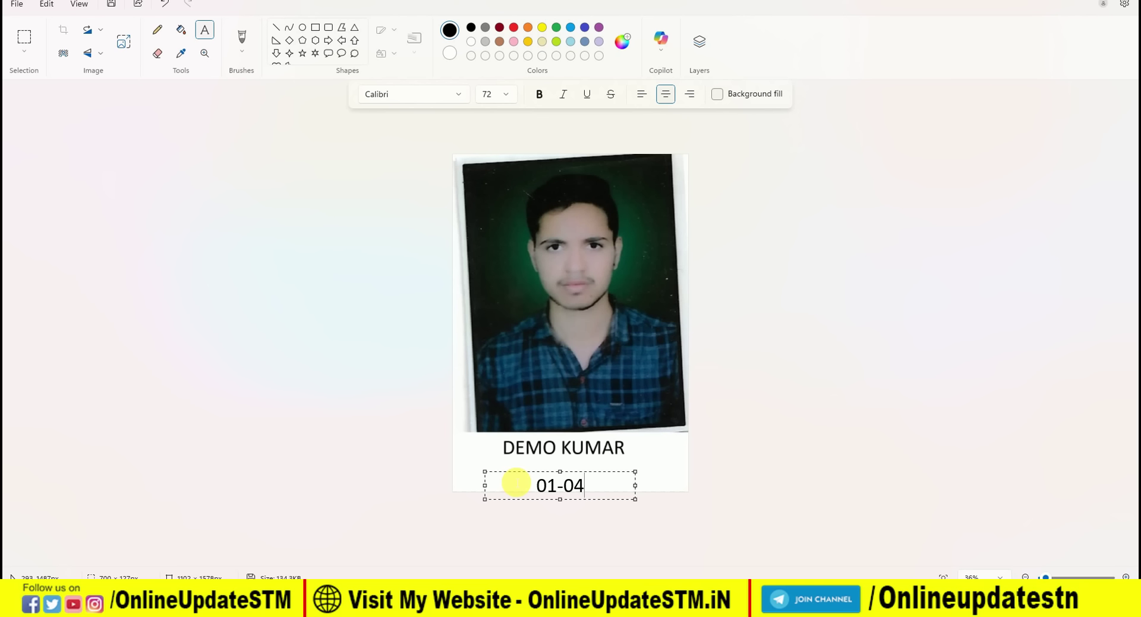
{"action": "type", "text": "-2025"}
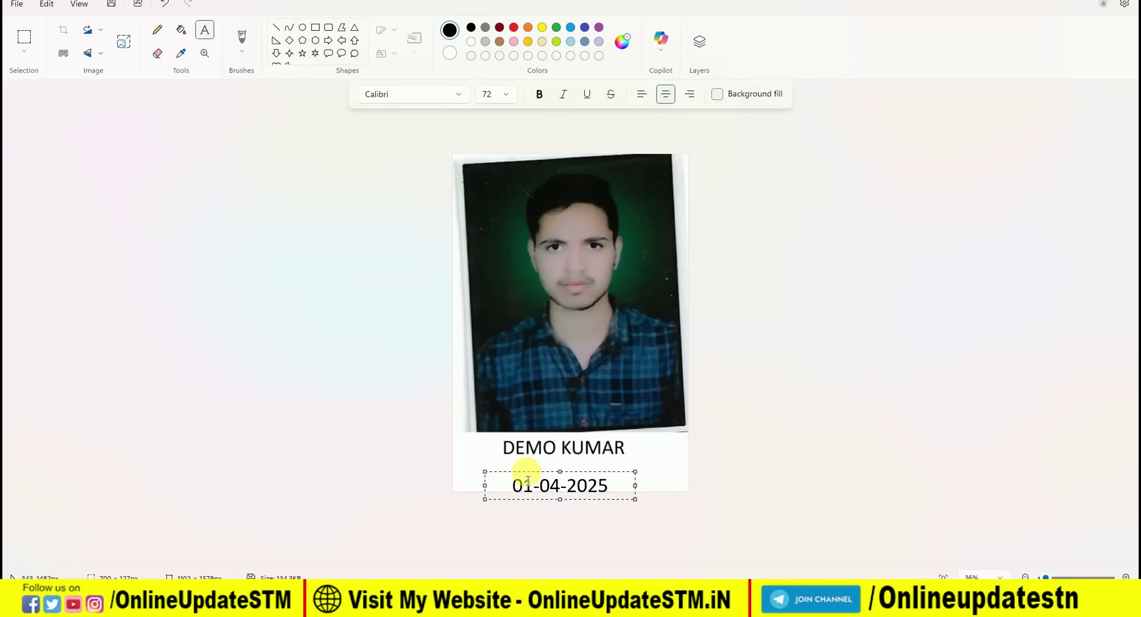
{"action": "left_click_drag", "start_coordinate": [533, 480], "coordinate": [538, 467]}
{"action": "left_click", "coordinate": [682, 478]}
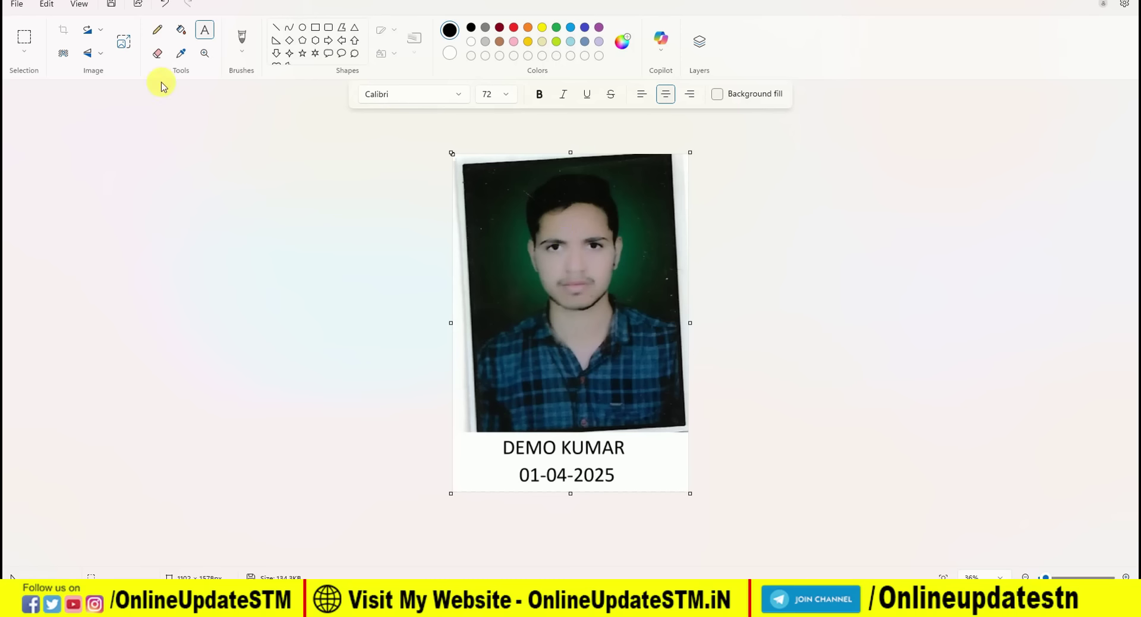
Step: Resize the image in pixels to 200 wide by 250 high
{"action": "left_click", "coordinate": [125, 43]}
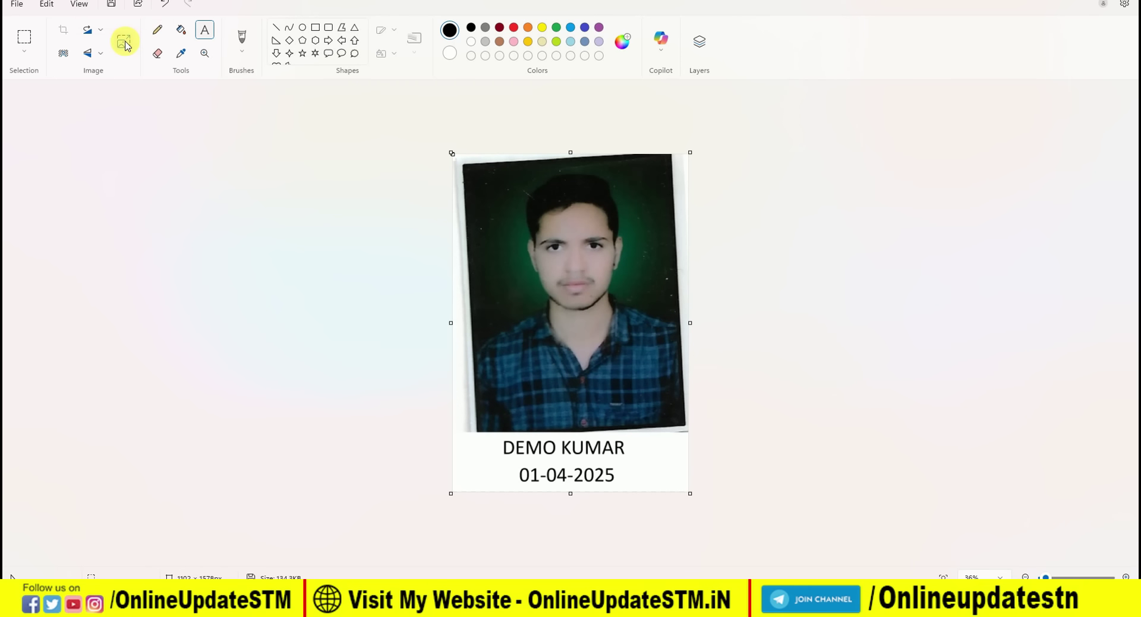
{"action": "left_click", "coordinate": [580, 229]}
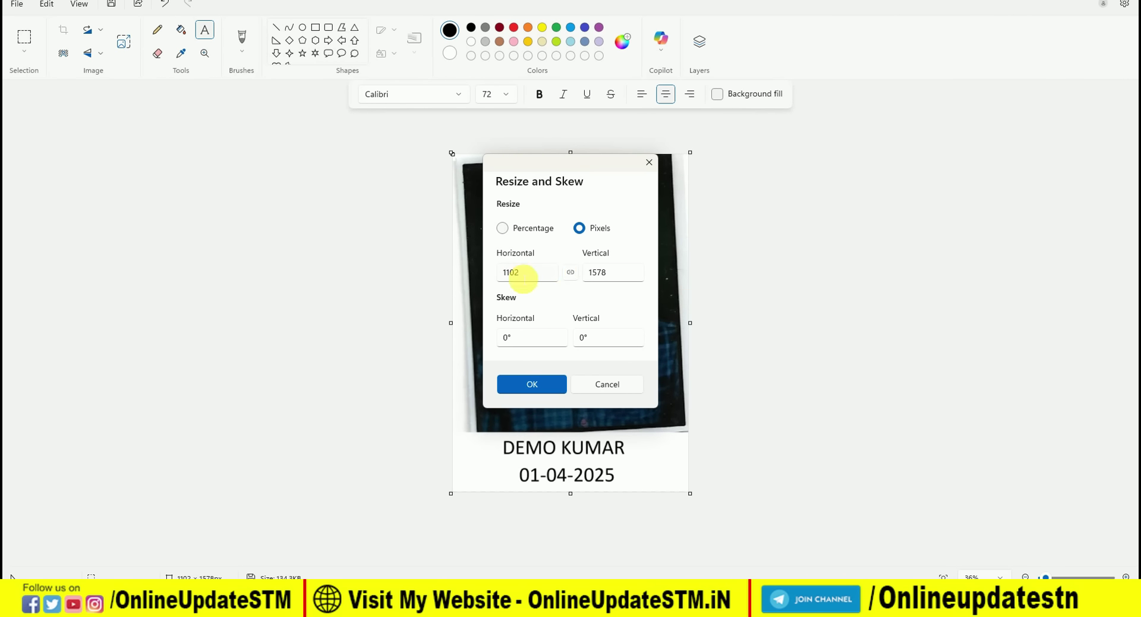
{"action": "left_click_drag", "start_coordinate": [502, 272], "coordinate": [530, 278]}
{"action": "double_click", "coordinate": [607, 274]}
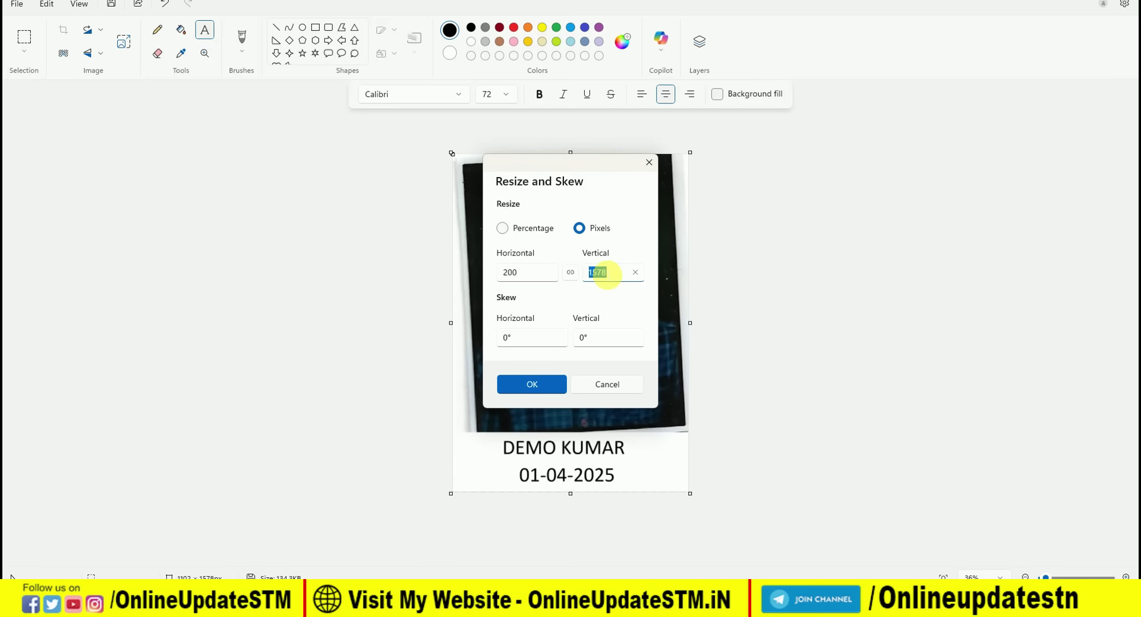
{"action": "left_click", "coordinate": [534, 386]}
{"action": "scroll", "coordinate": [535, 385], "scroll_direction": "up", "scroll_amount": 5}
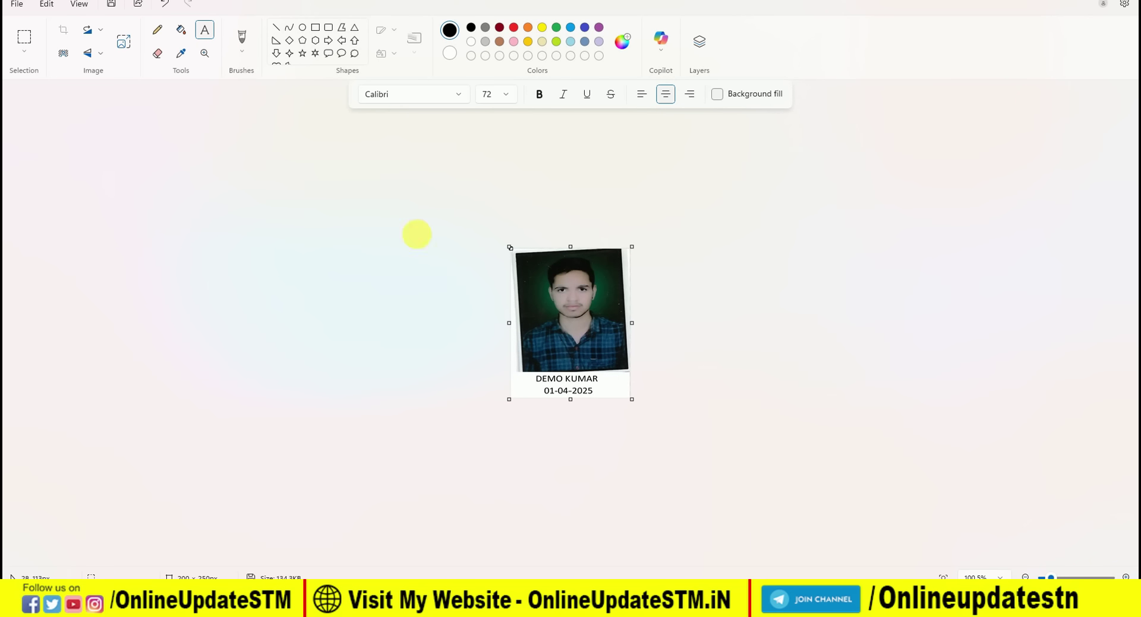
Step: Save the image as a JPEG picture named DE_PHOTO in the Downloads folder
{"action": "left_click", "coordinate": [17, 5]}
{"action": "mouse_move", "coordinate": [69, 122]}
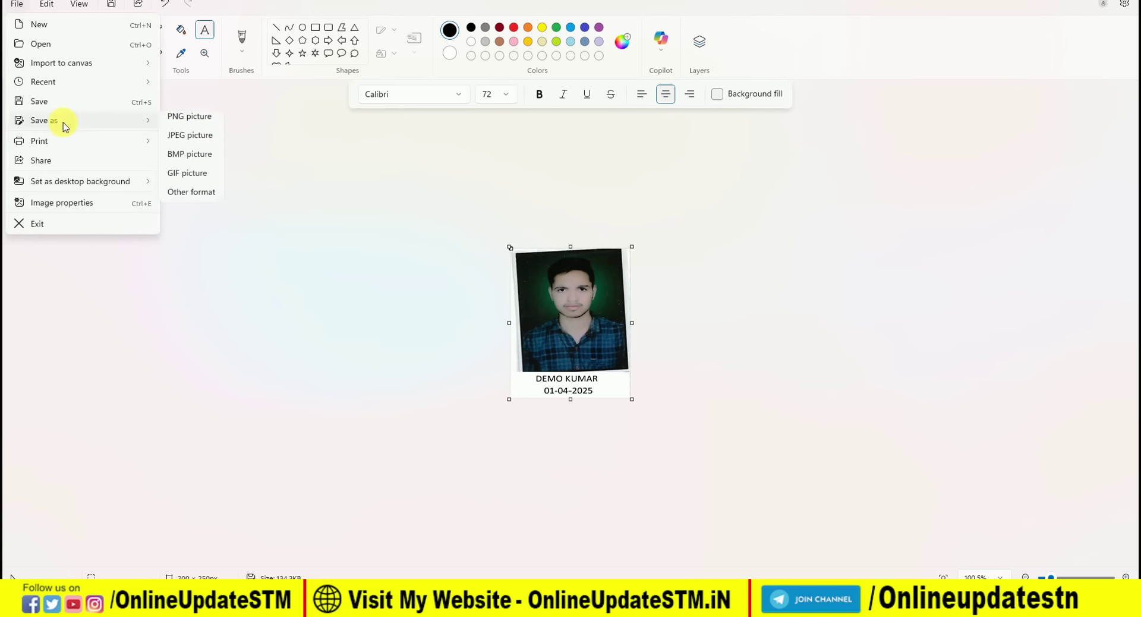
{"action": "left_click", "coordinate": [188, 142]}
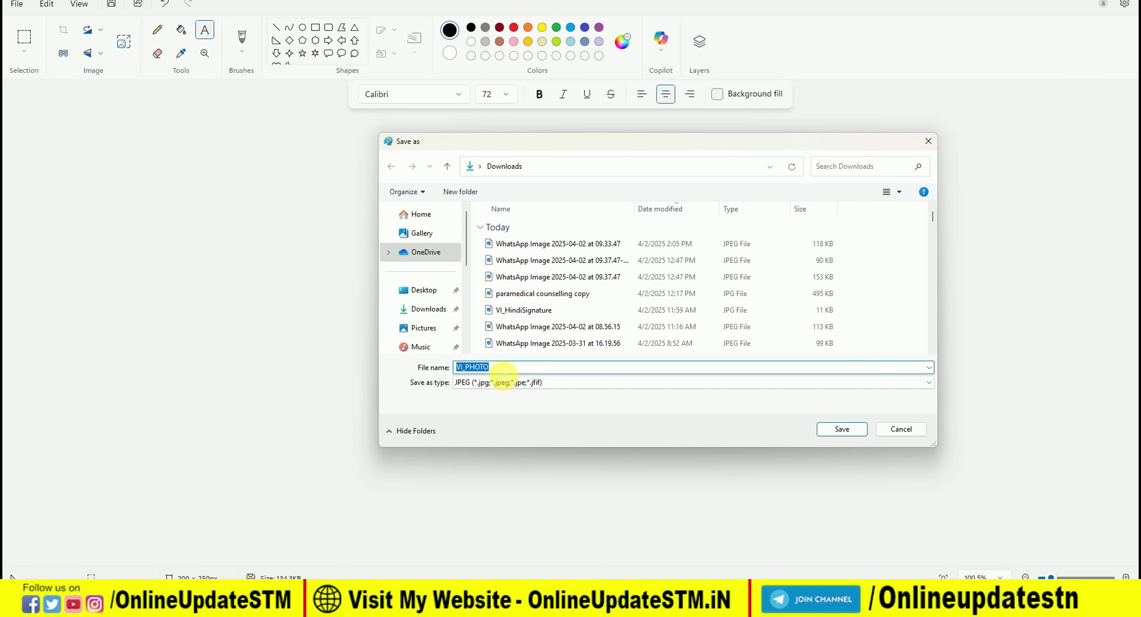
{"action": "type", "text": "d"}
{"action": "key", "text": "BackSpace"}
{"action": "type", "text": "DE"}
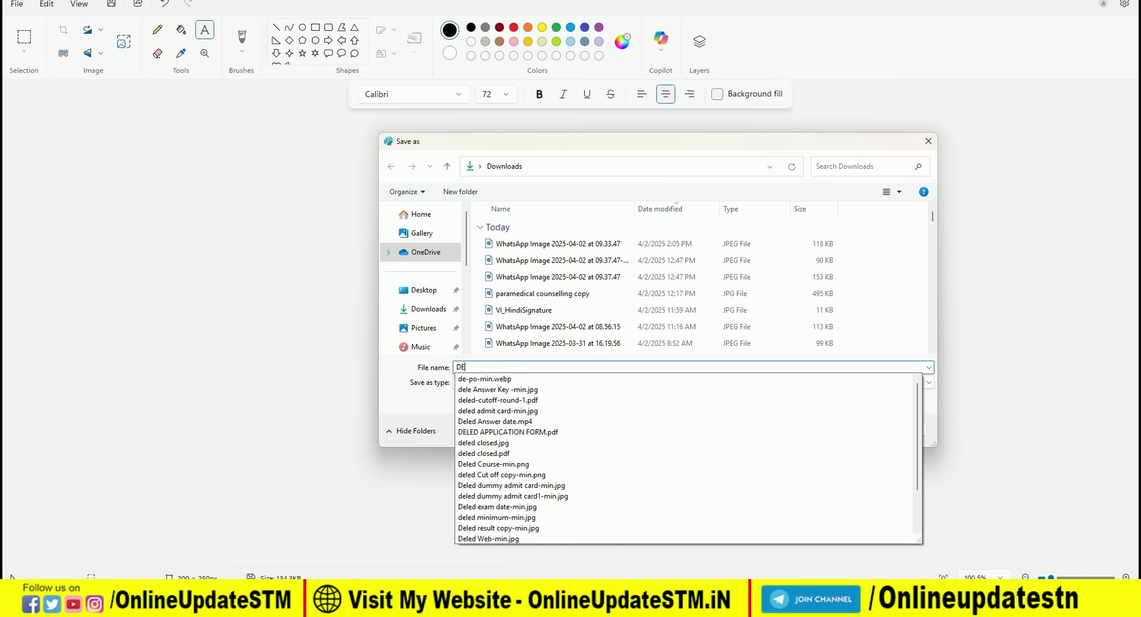
{"action": "type", "text": "_"}
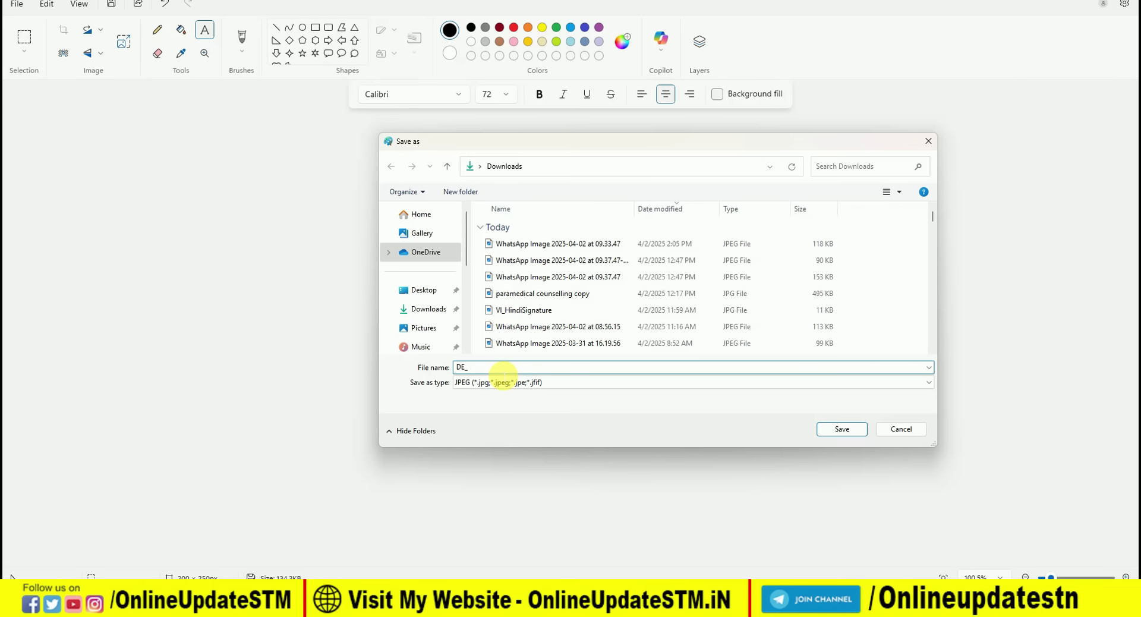
{"action": "type", "text": "PHOTO"}
{"action": "key", "text": "Return"}
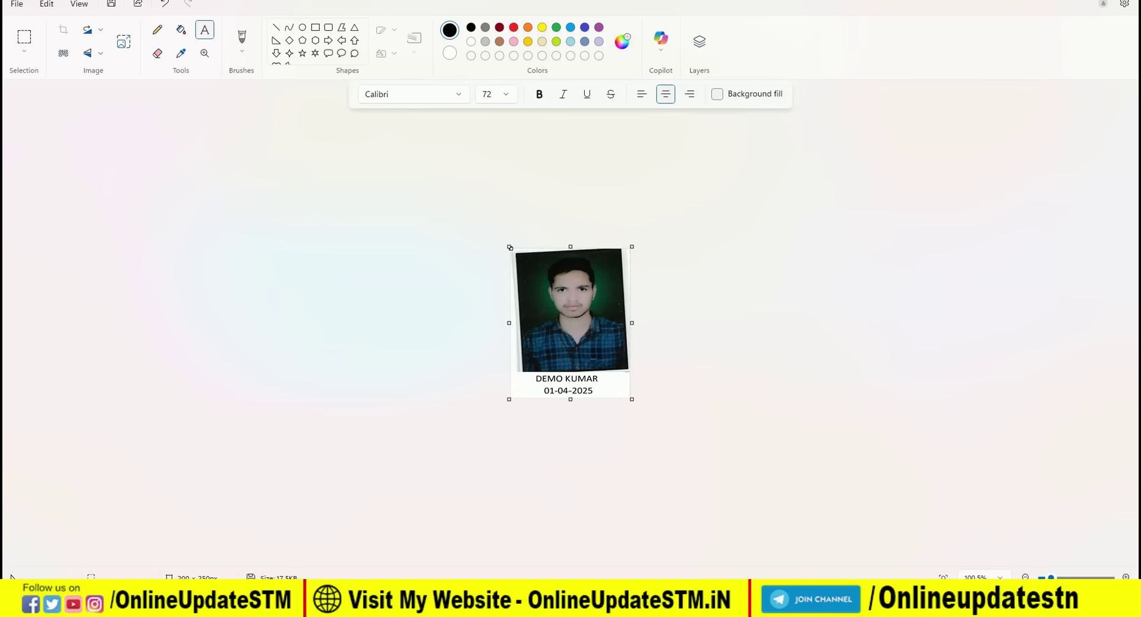
Step: Switch to the browser, highlight the photo's white background rule, and upload VI_PHOTO from New Volume (D:) to remove.bg
{"action": "key", "text": "alt+Tab"}
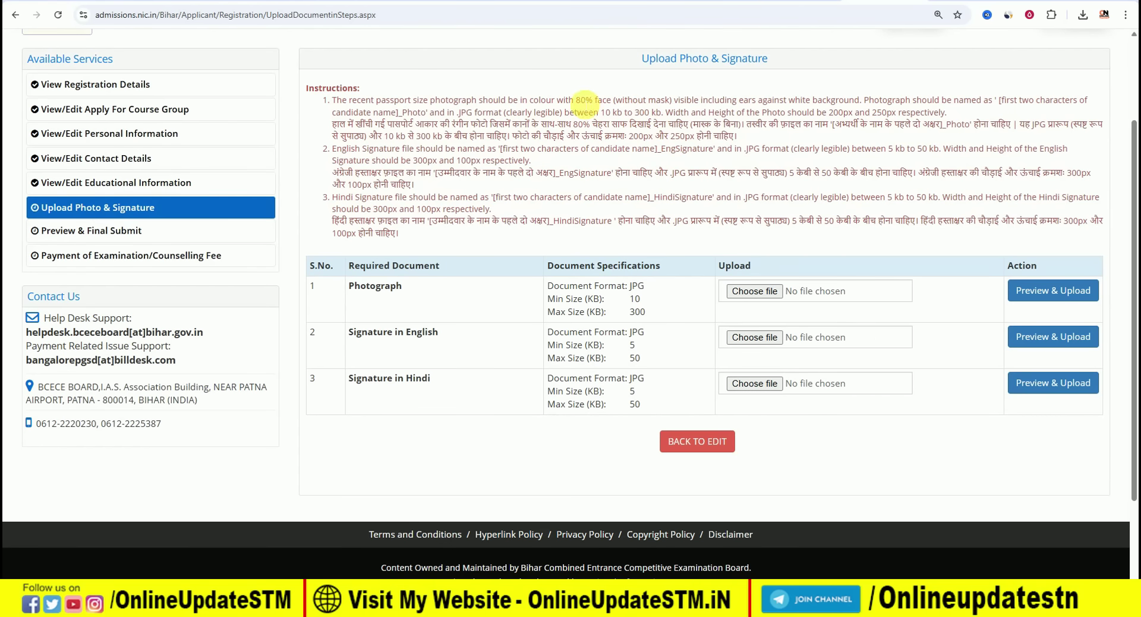
{"action": "left_click_drag", "start_coordinate": [790, 101], "coordinate": [864, 101]}
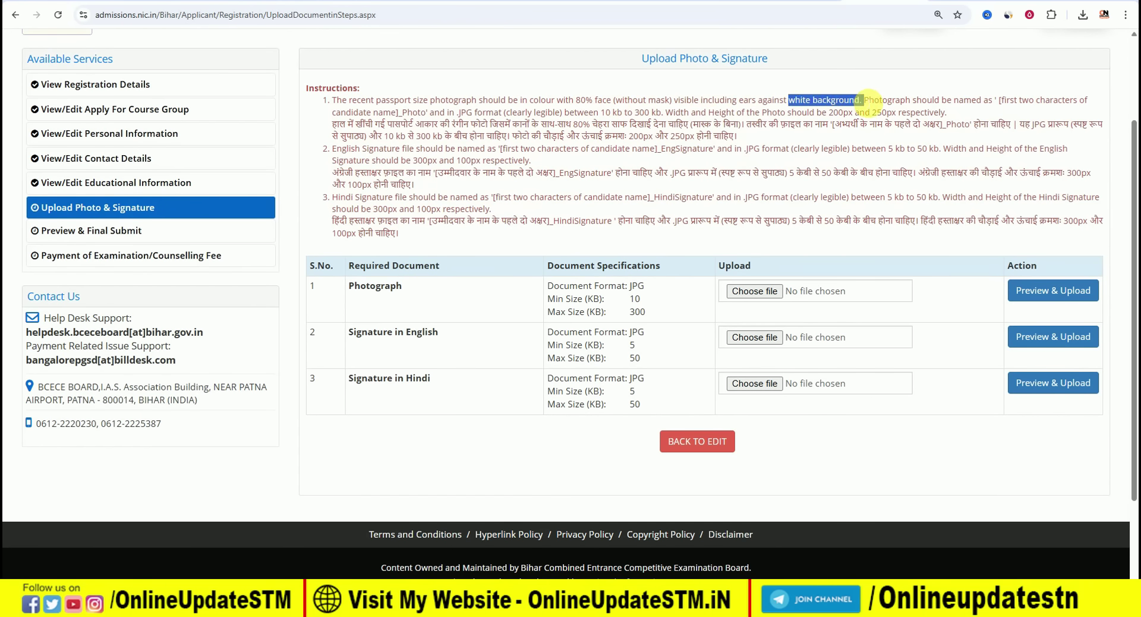
{"action": "key", "text": "ctrl+t"}
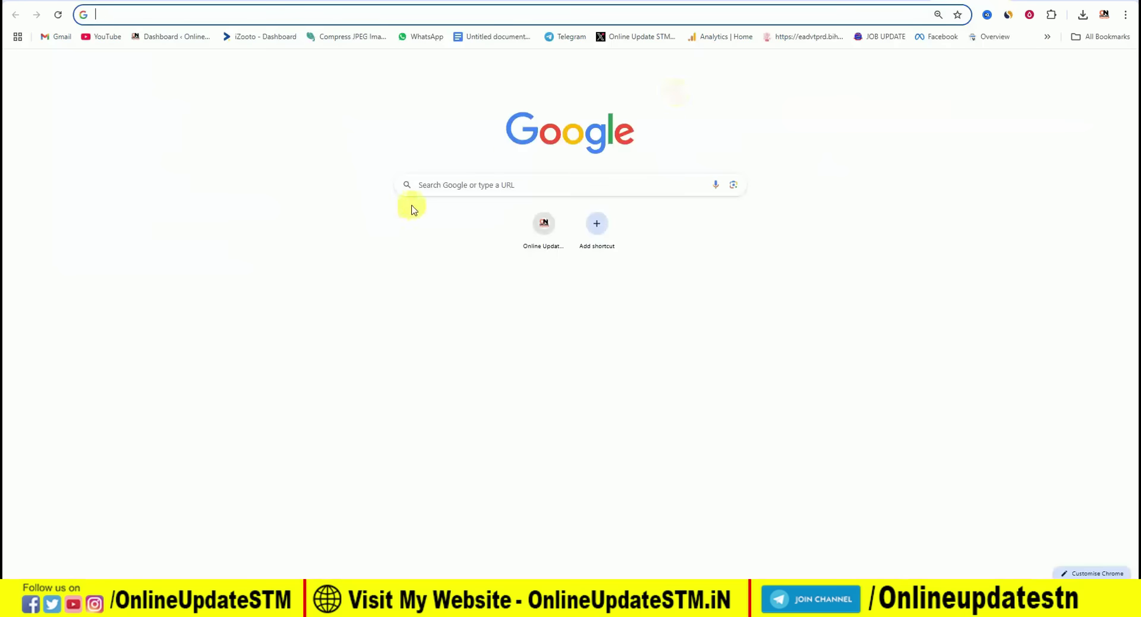
{"action": "type", "text": "RE"}
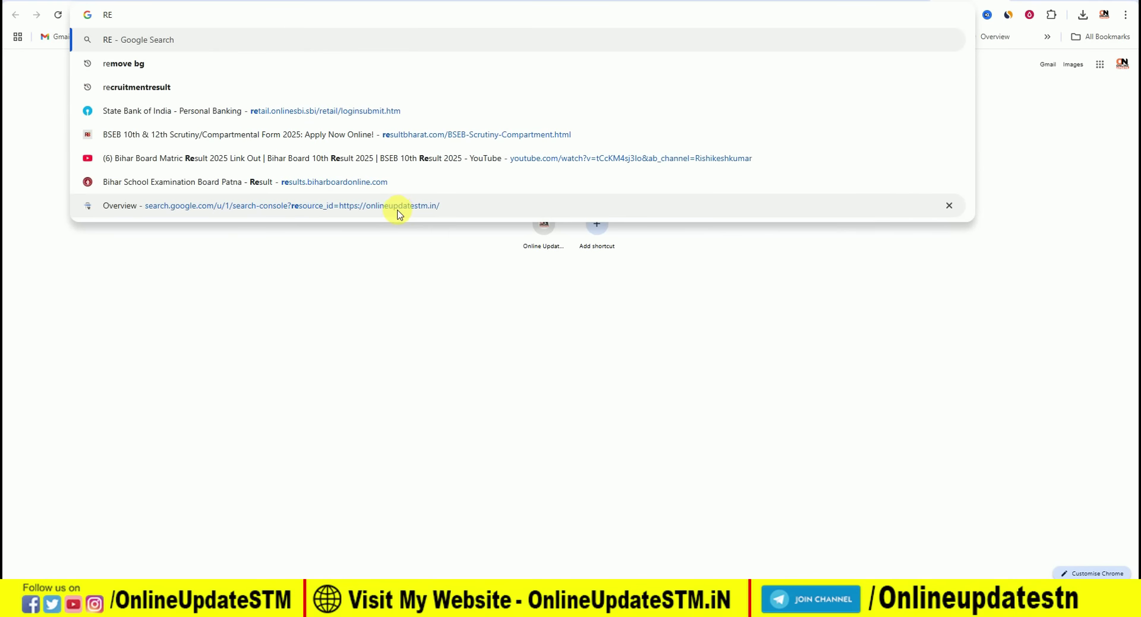
{"action": "left_click", "coordinate": [133, 63]}
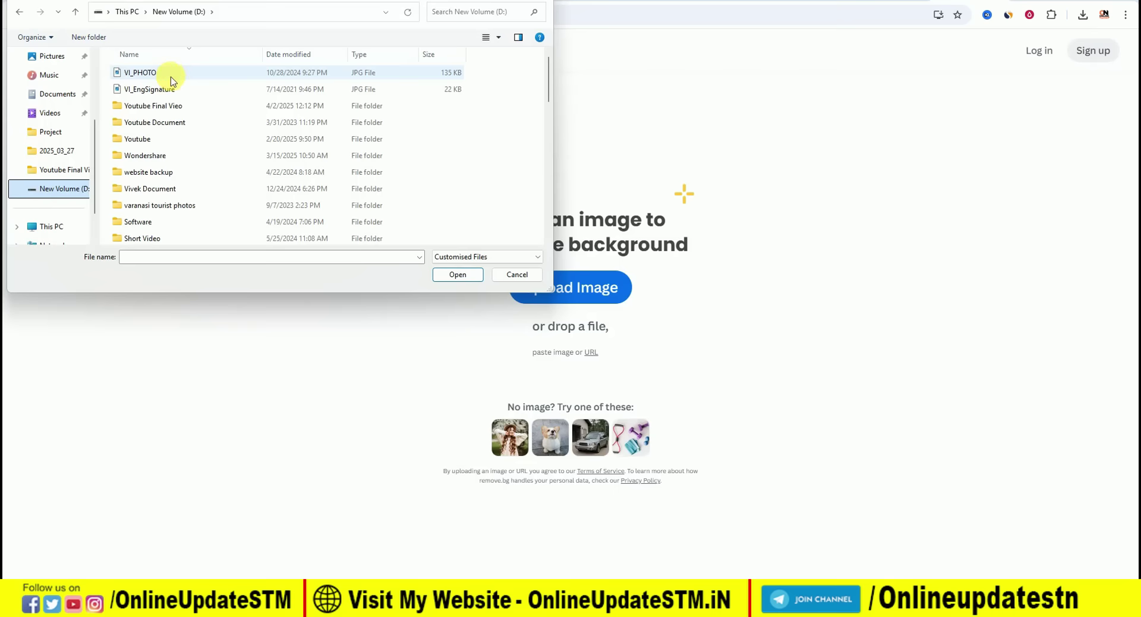
{"action": "left_click", "coordinate": [170, 73]}
{"action": "left_click", "coordinate": [453, 273]}
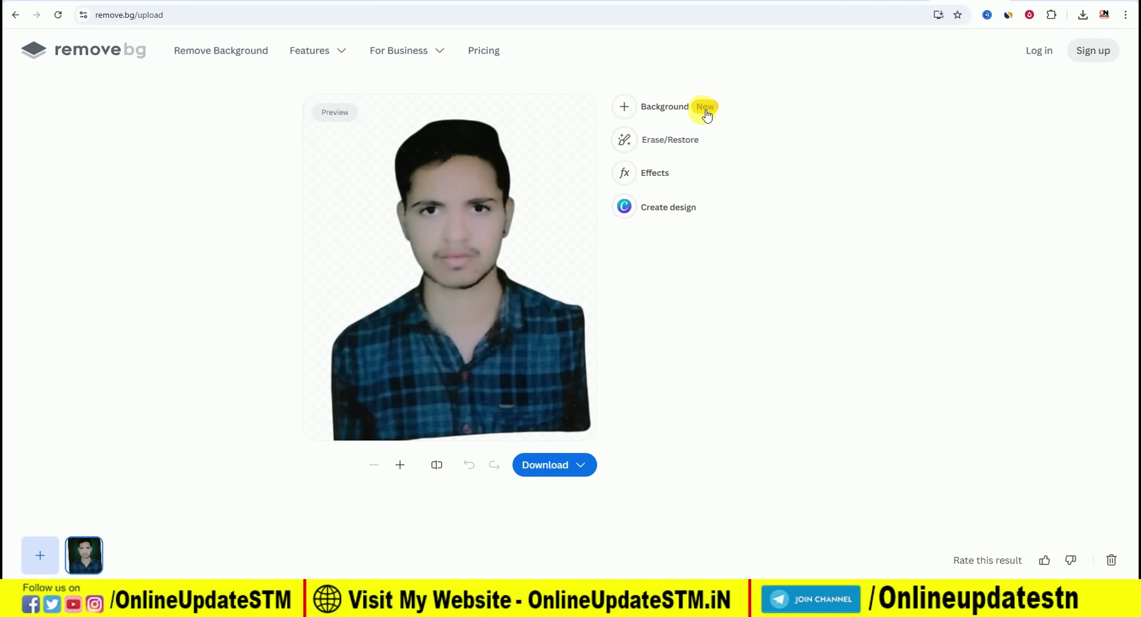
Step: Choose a new background for the cut-out photo in remove.bg and download the image
{"action": "left_click", "coordinate": [666, 105]}
{"action": "left_click", "coordinate": [732, 126]}
{"action": "left_click", "coordinate": [758, 176]}
{"action": "left_click", "coordinate": [585, 464]}
{"action": "left_click", "coordinate": [543, 387]}
{"action": "left_click", "coordinate": [951, 46]}
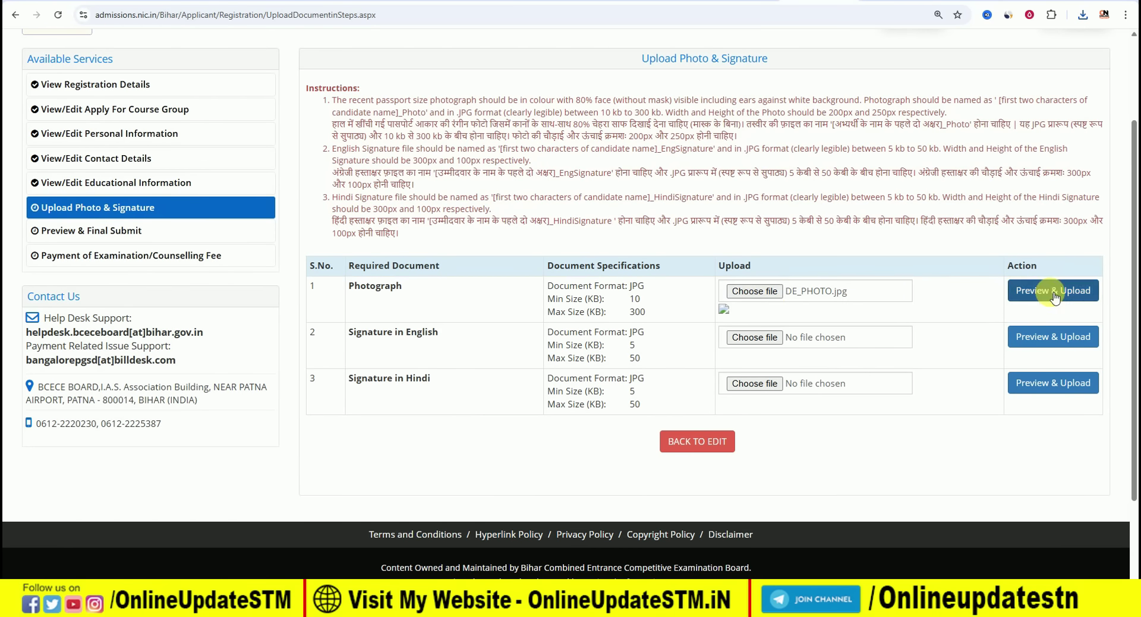
Step: Preview and upload DE_PHOTO.jpg as the photograph, and save VI_EngSignature.jpg as the signature in English
{"action": "left_click", "coordinate": [1054, 290]}
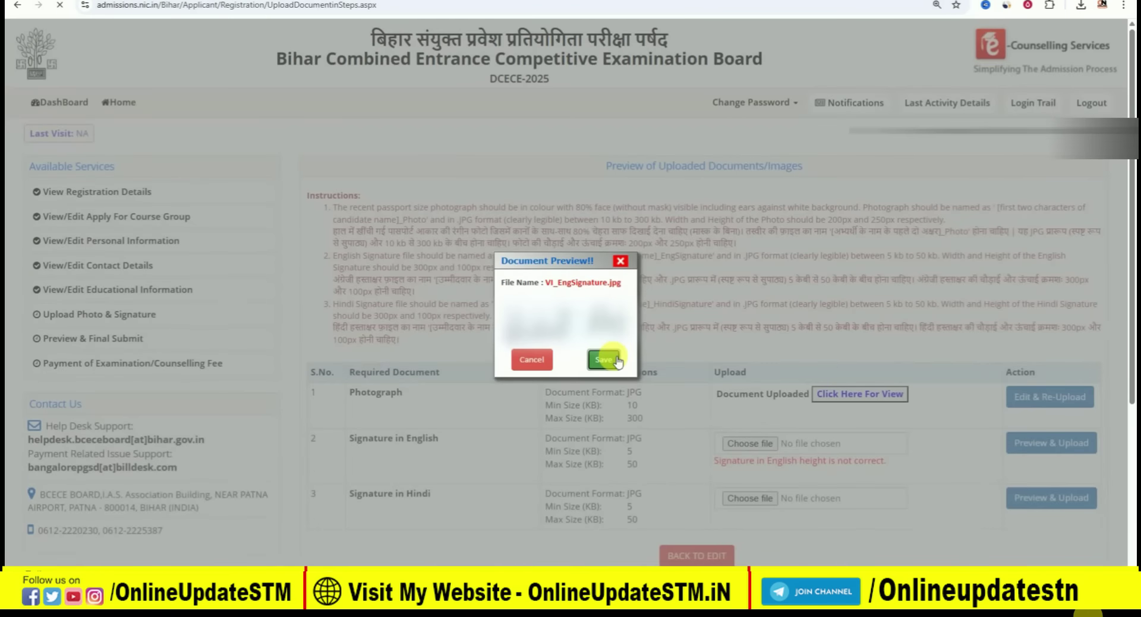
{"action": "left_click", "coordinate": [618, 361]}
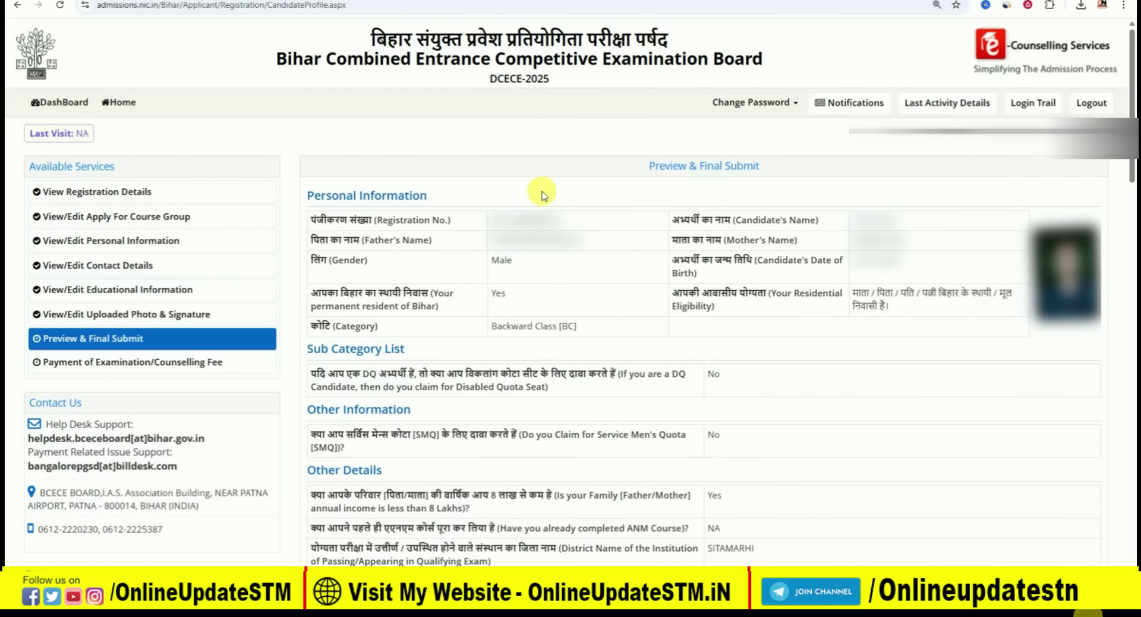
Step: Review the application preview down to the declaration, accept the declaration, and confirm the final submission
{"action": "left_click_drag", "start_coordinate": [649, 167], "coordinate": [744, 169]}
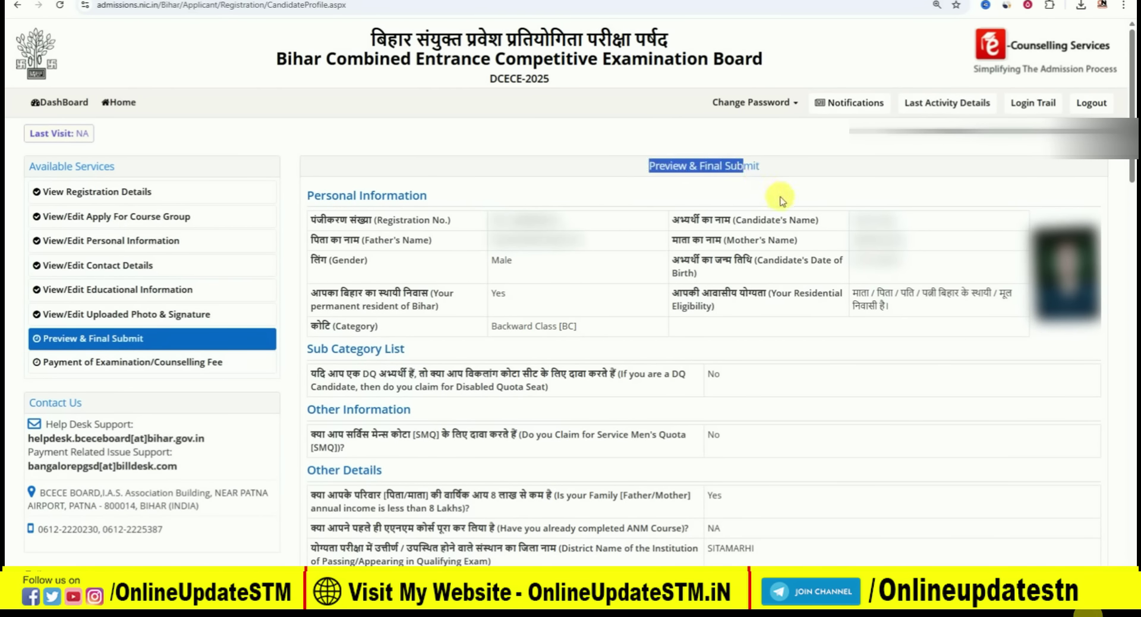
{"action": "left_click_drag", "start_coordinate": [1132, 171], "coordinate": [1130, 553]}
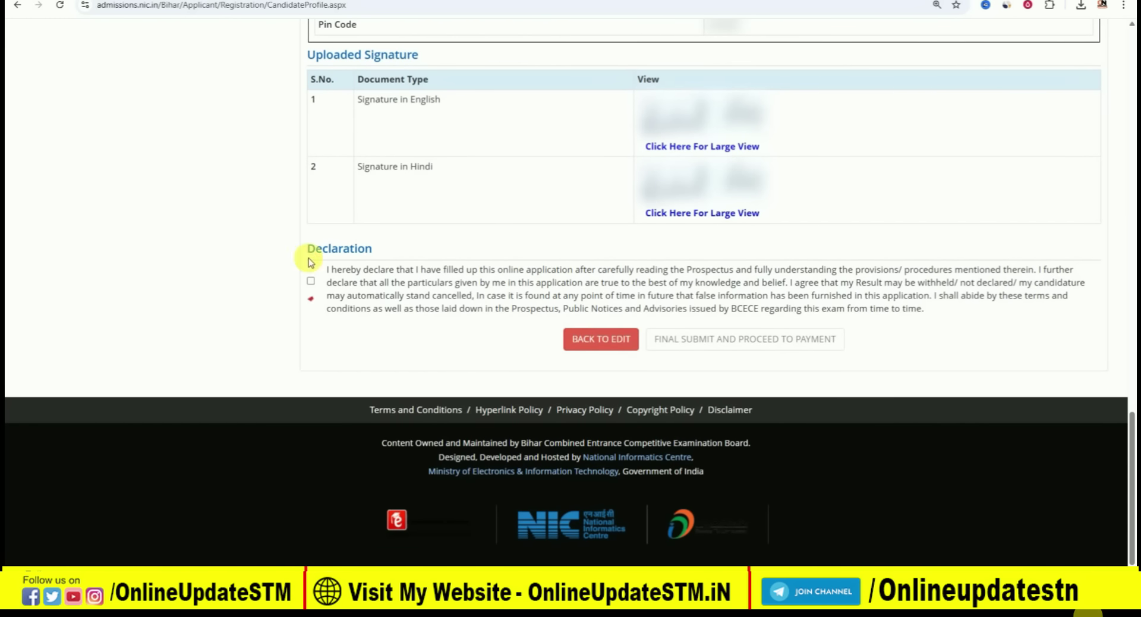
{"action": "left_click", "coordinate": [311, 282]}
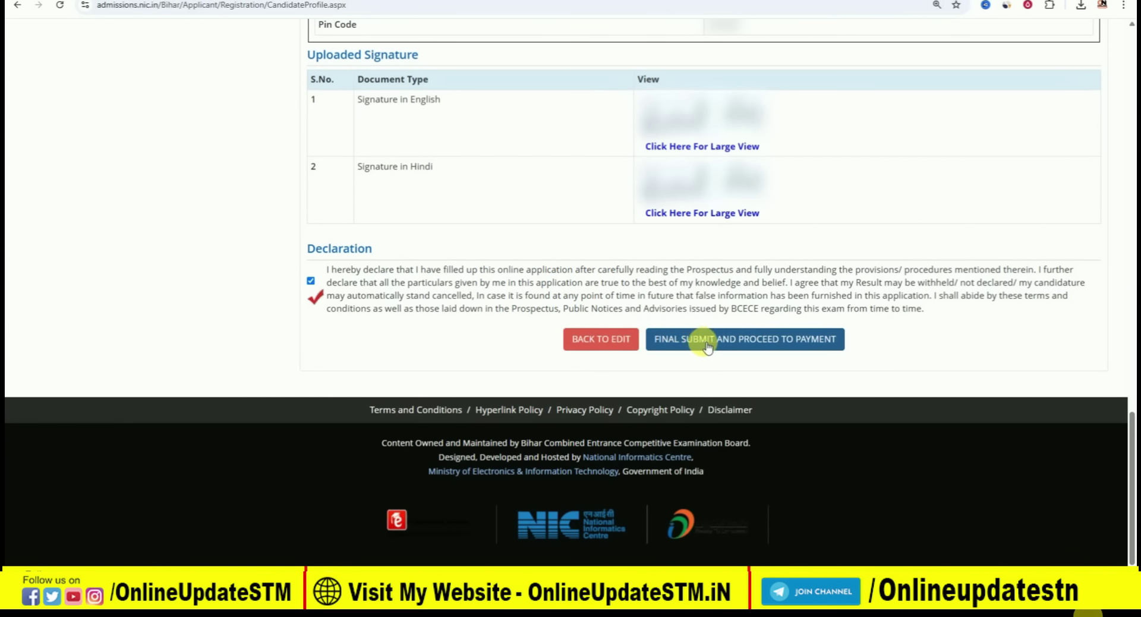
{"action": "left_click", "coordinate": [740, 345]}
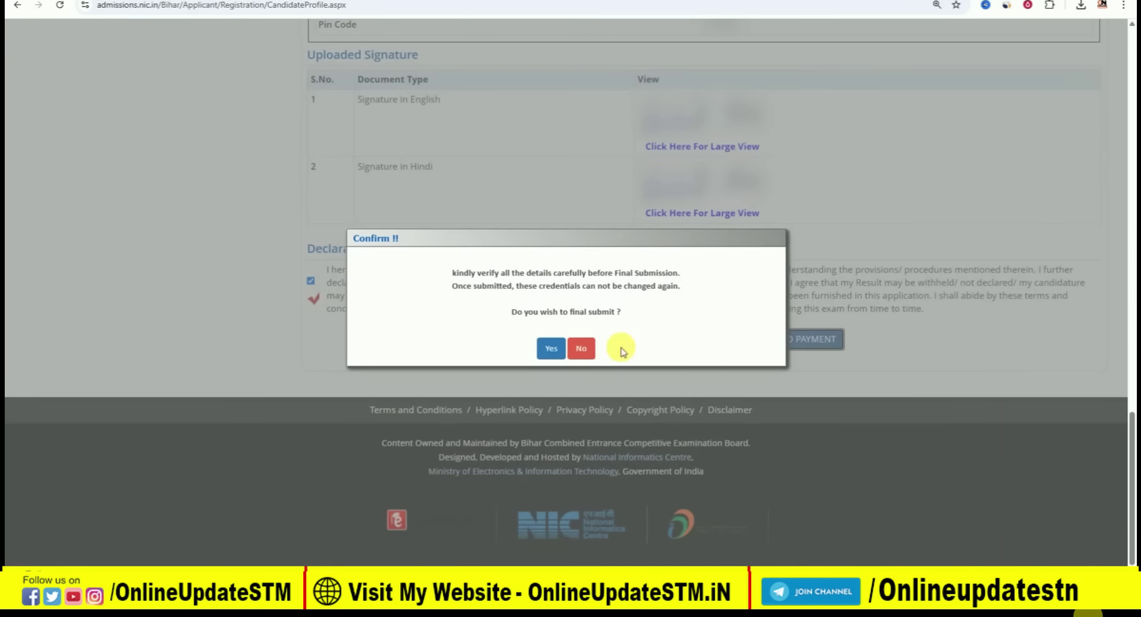
{"action": "left_click", "coordinate": [552, 349]}
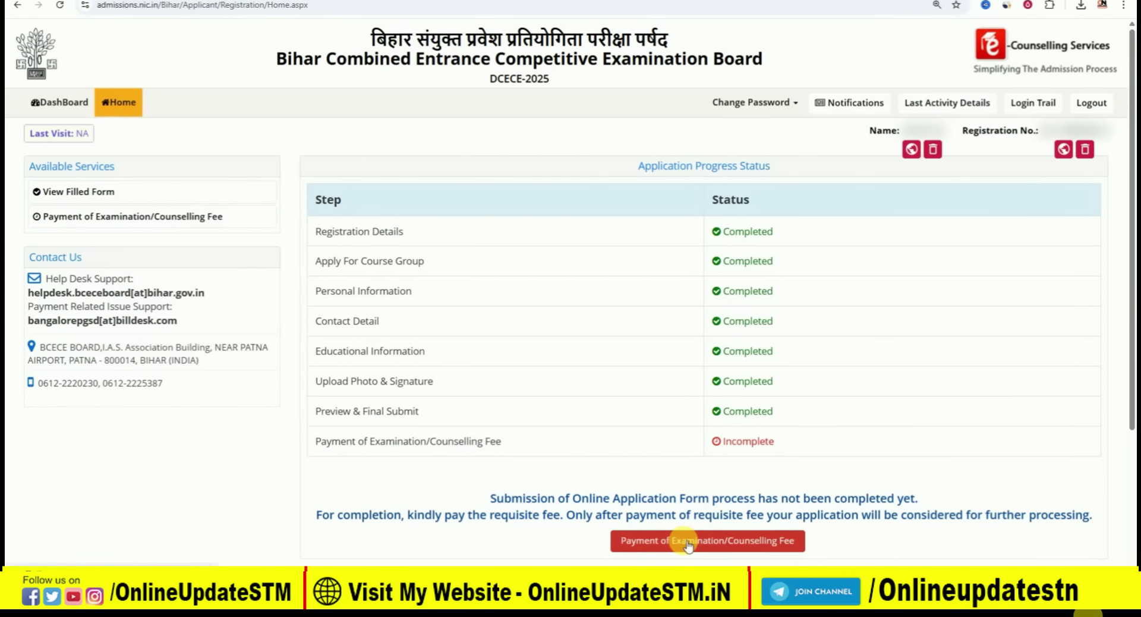
Step: Open the Examination/Counselling Fee payment, select Online Payment as the mode, and proceed to pay the fee
{"action": "left_click", "coordinate": [675, 542]}
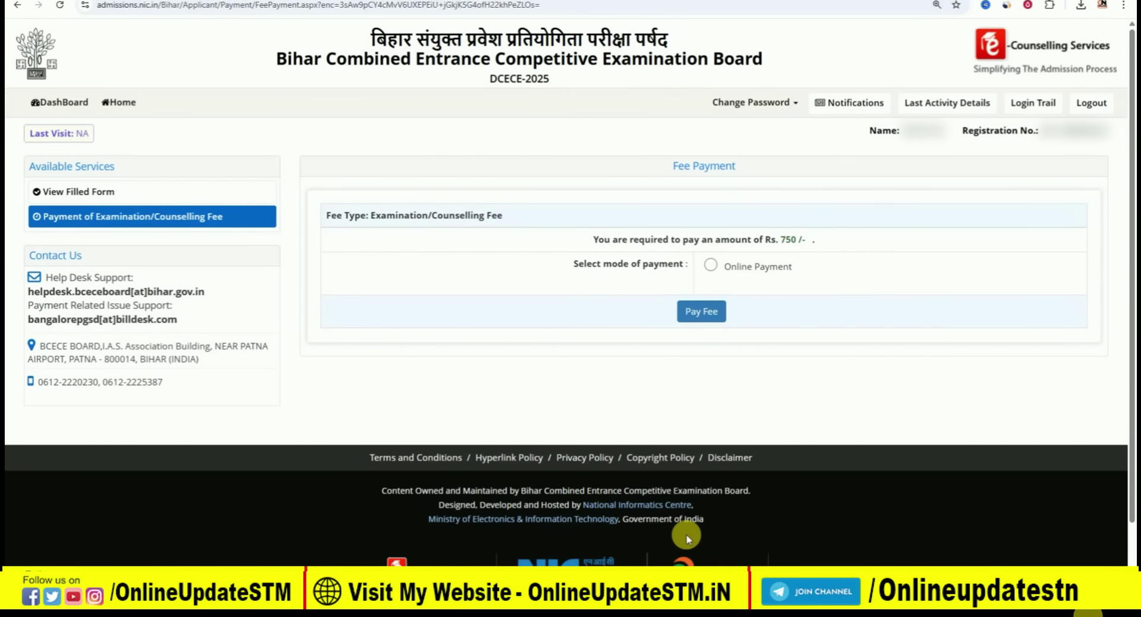
{"action": "left_click", "coordinate": [712, 265]}
{"action": "left_click_drag", "start_coordinate": [780, 240], "coordinate": [815, 241]}
{"action": "left_click", "coordinate": [806, 241]}
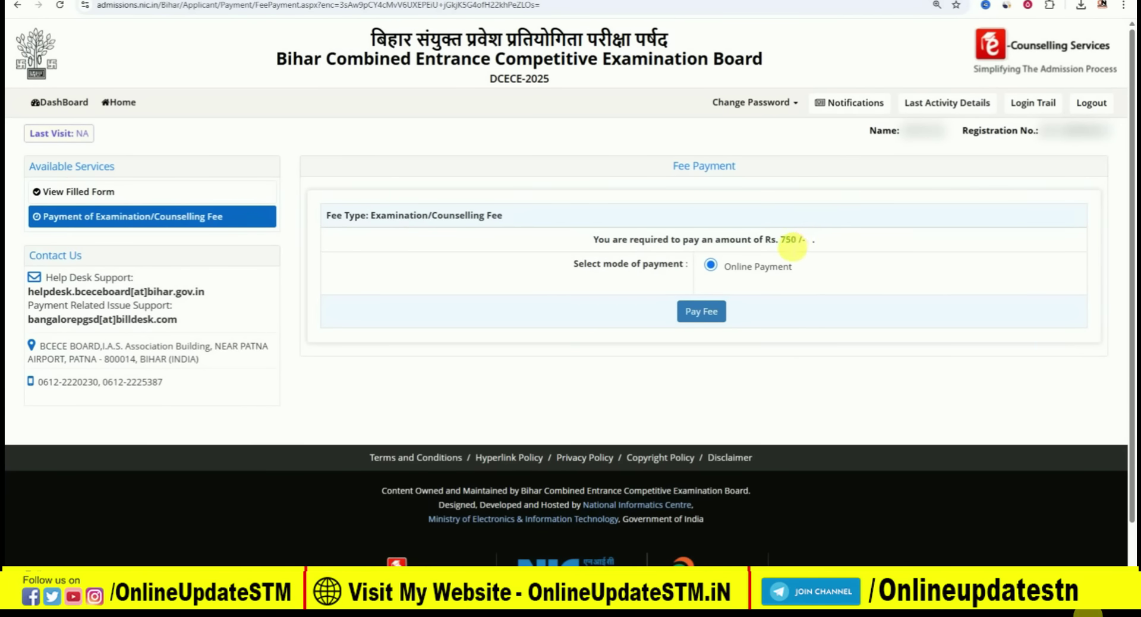
{"action": "left_click", "coordinate": [713, 312]}
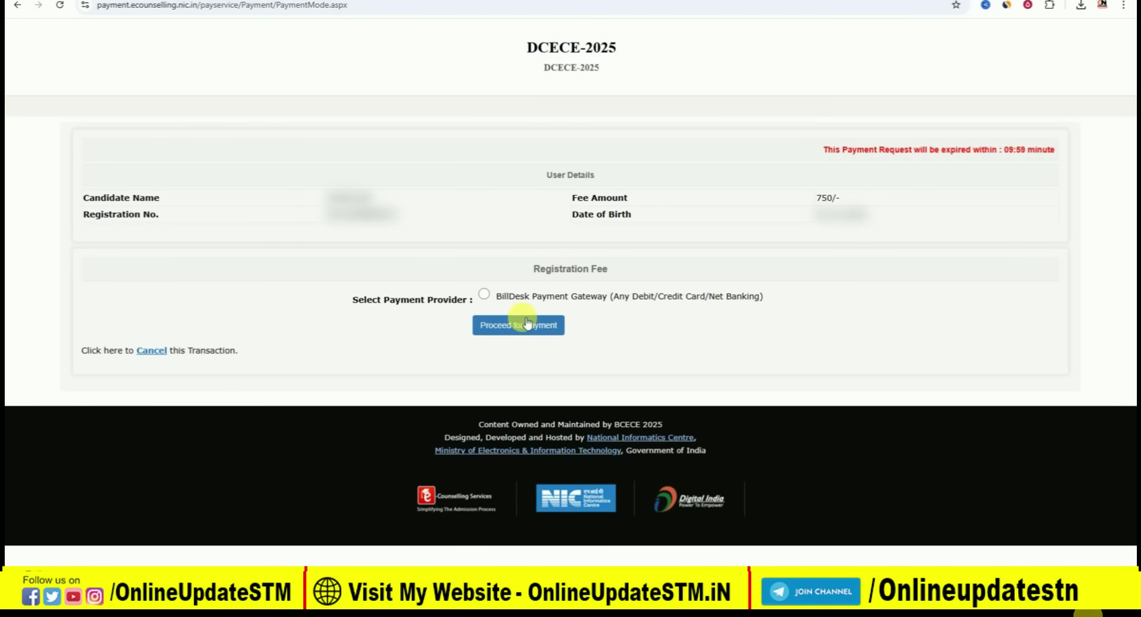
Step: Select BillDesk Payment Gateway as the provider, proceed to payment, and choose QR as the payment method
{"action": "left_click", "coordinate": [484, 295]}
{"action": "left_click", "coordinate": [522, 326]}
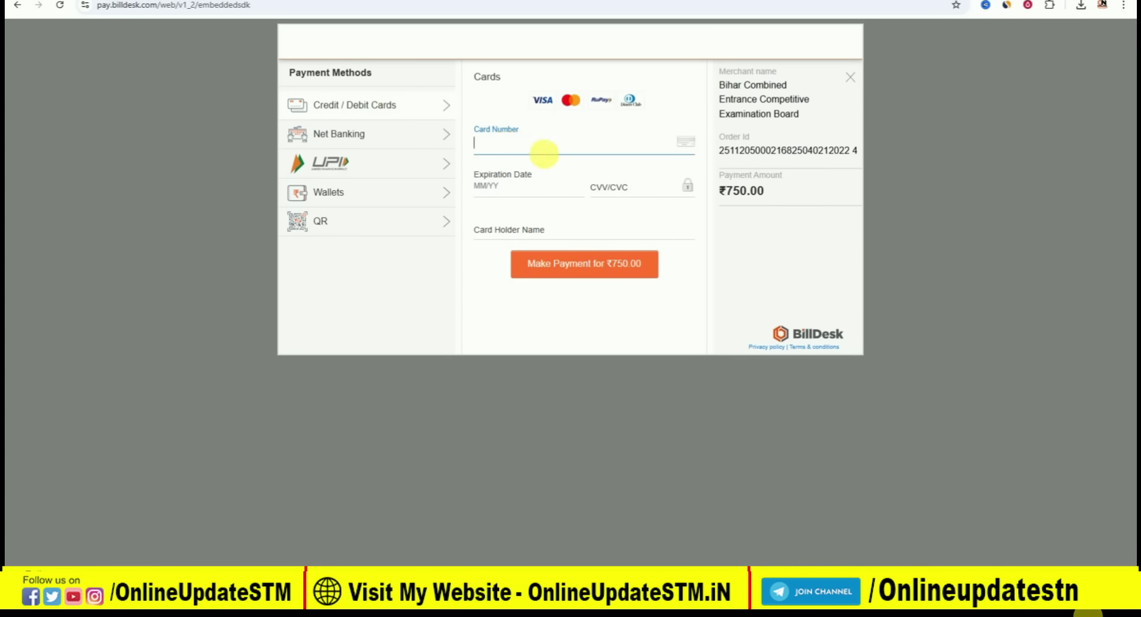
{"action": "left_click", "coordinate": [411, 222]}
{"action": "left_click", "coordinate": [533, 203]}
{"action": "left_click", "coordinate": [534, 237]}
{"action": "left_click", "coordinate": [574, 243]}
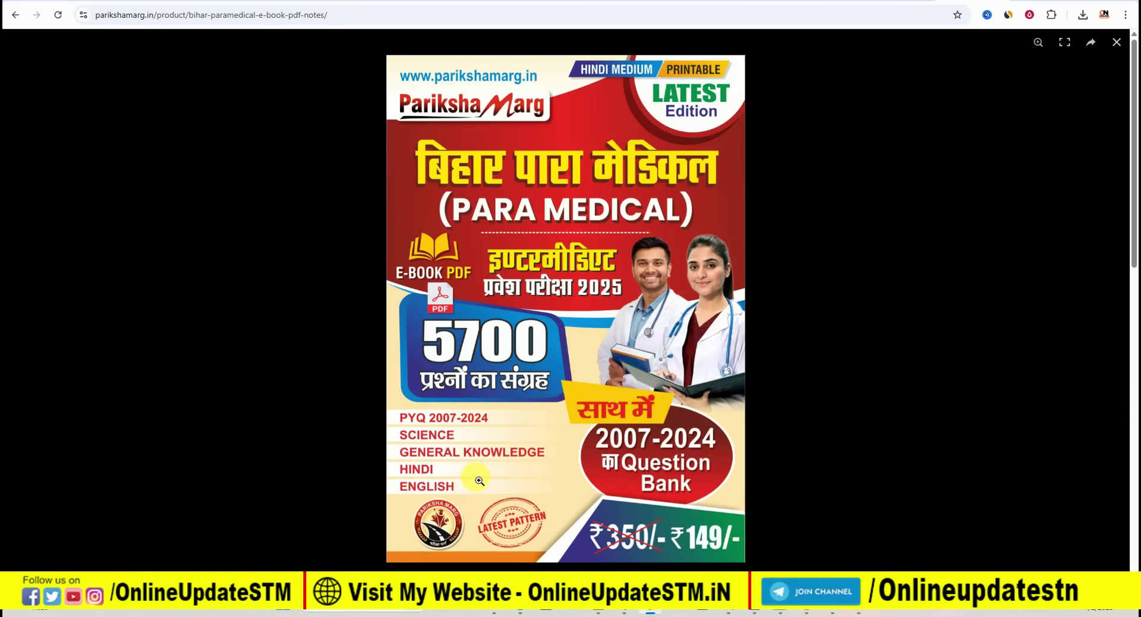
Step: Close the enlarged Bihar Para Medical e-book cover and return to its product page
{"action": "left_click", "coordinate": [783, 435]}
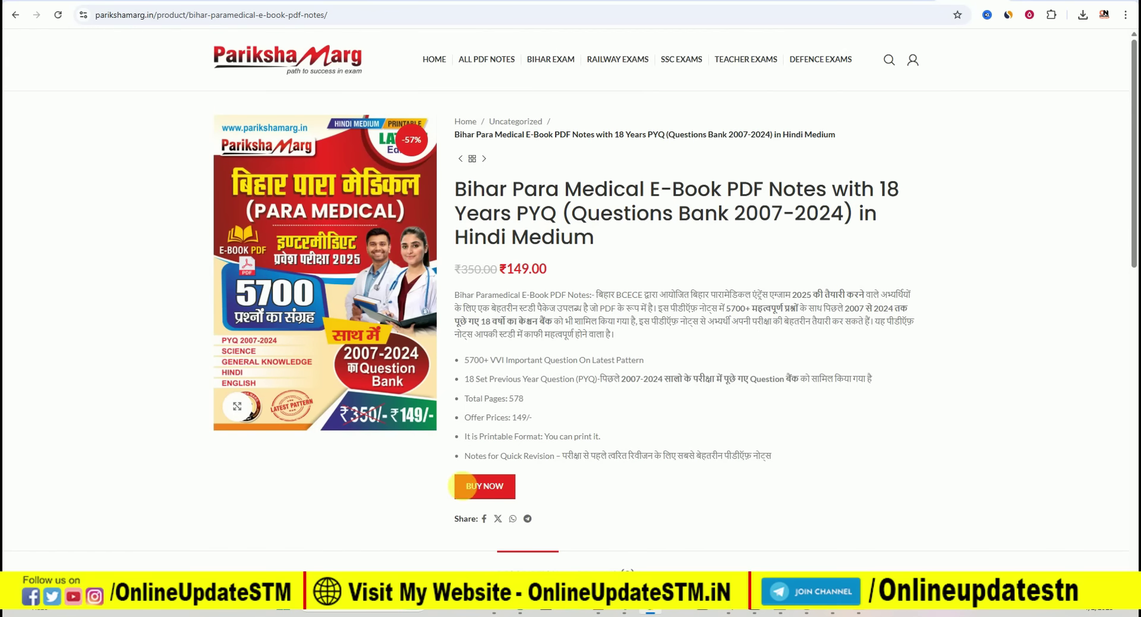